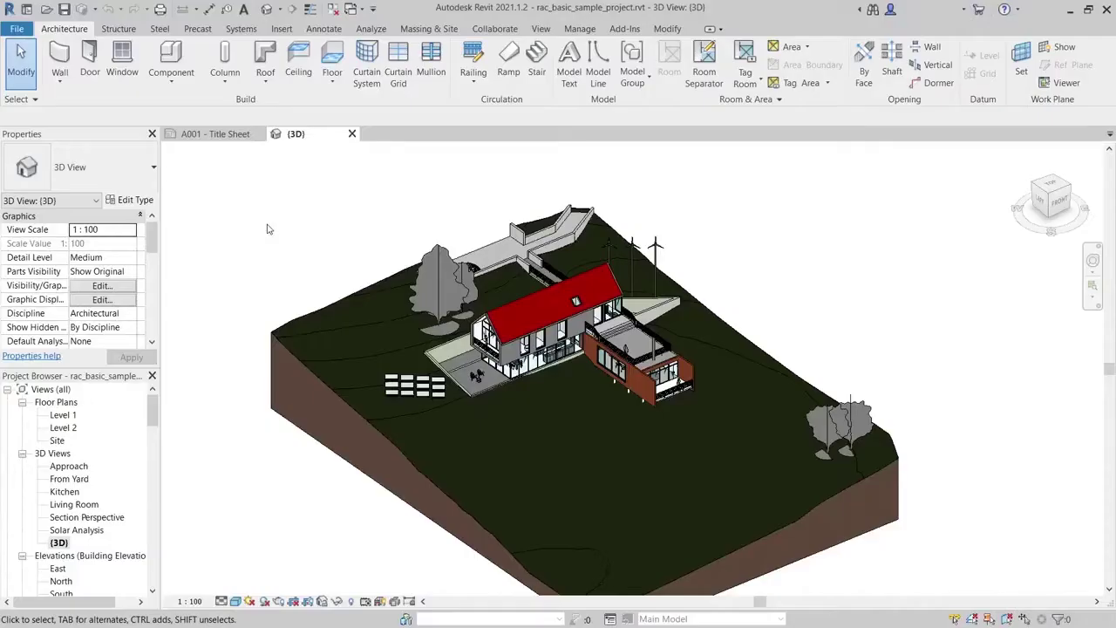
Start the Export PDF cost report, agree to sync costs with BIM 360, and choose the destination folder
left_click(624, 29)
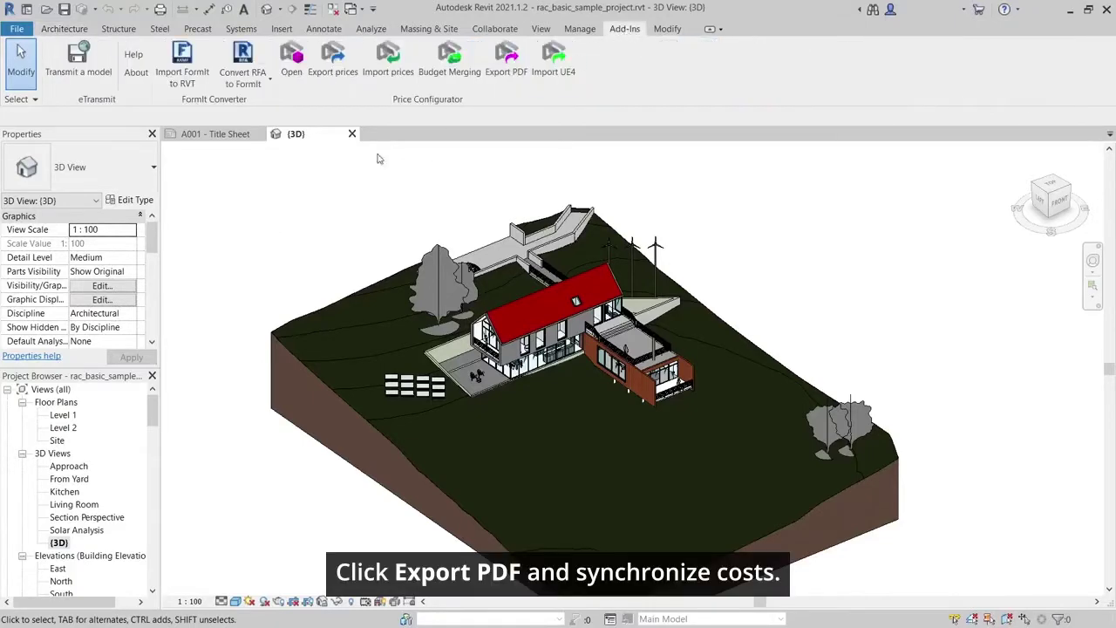
left_click(505, 56)
left_click(266, 224)
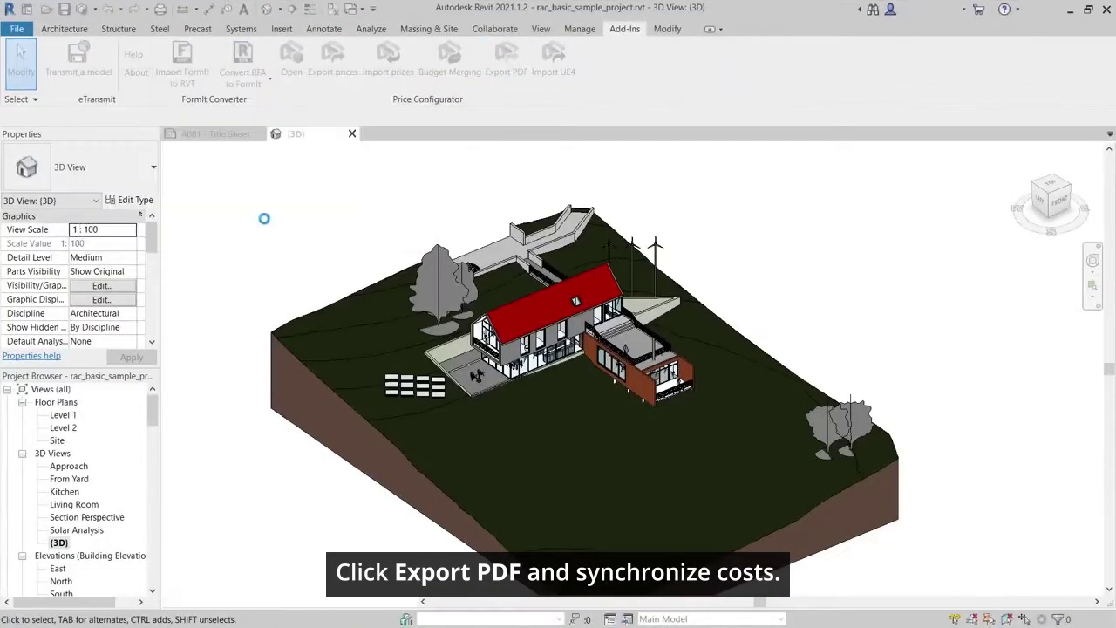
left_click(394, 131)
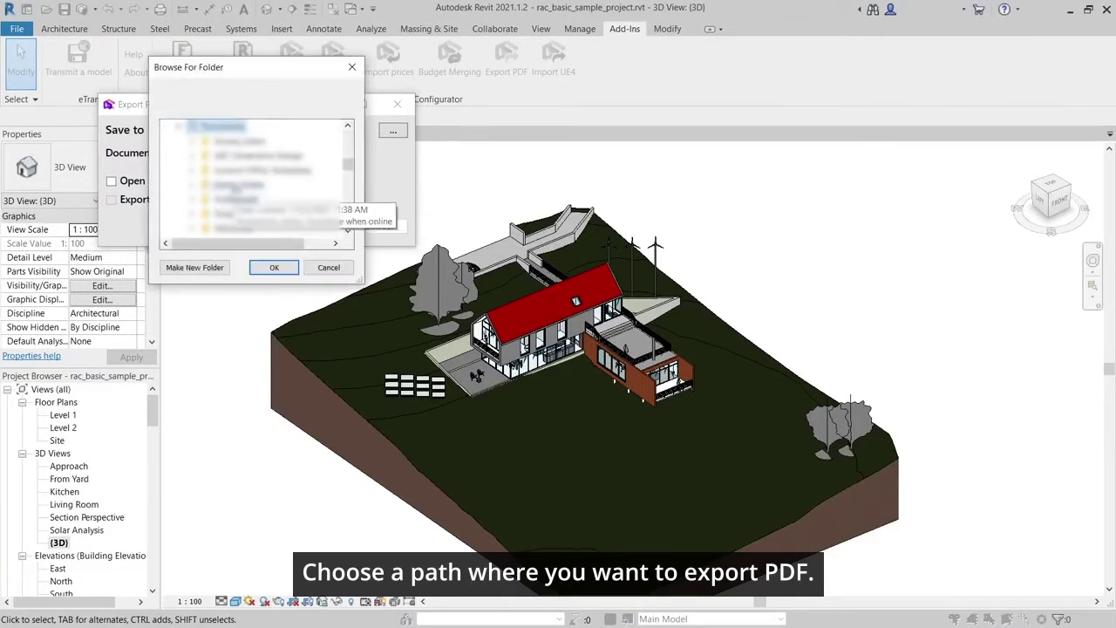
left_click(274, 266)
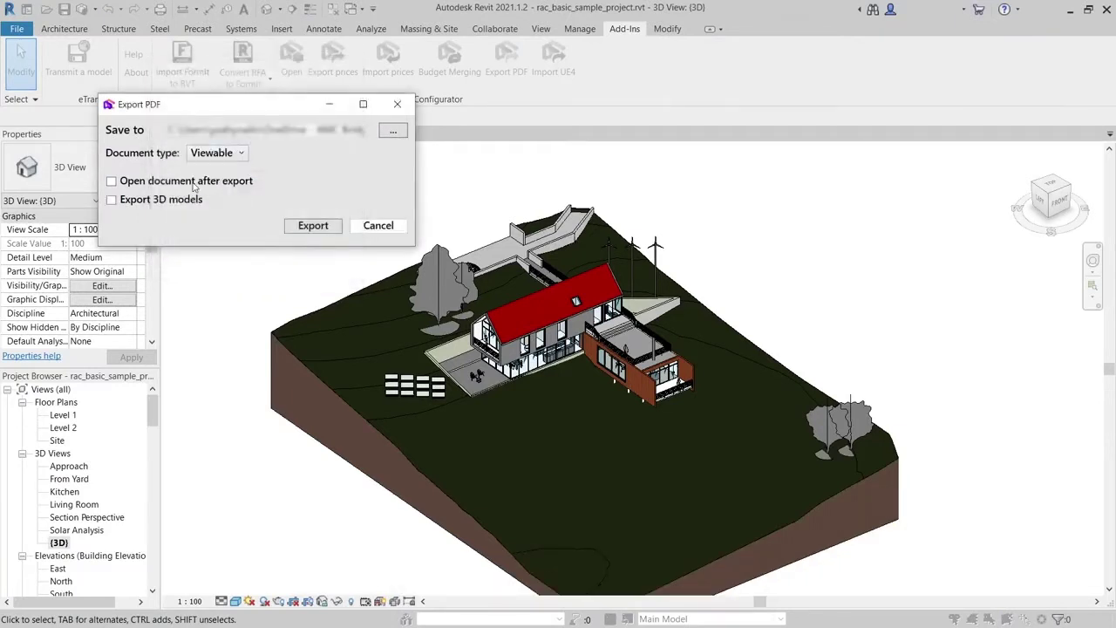
Export with the bathtub, faucet and sink ticked for 3D export, and submit
left_click(306, 227)
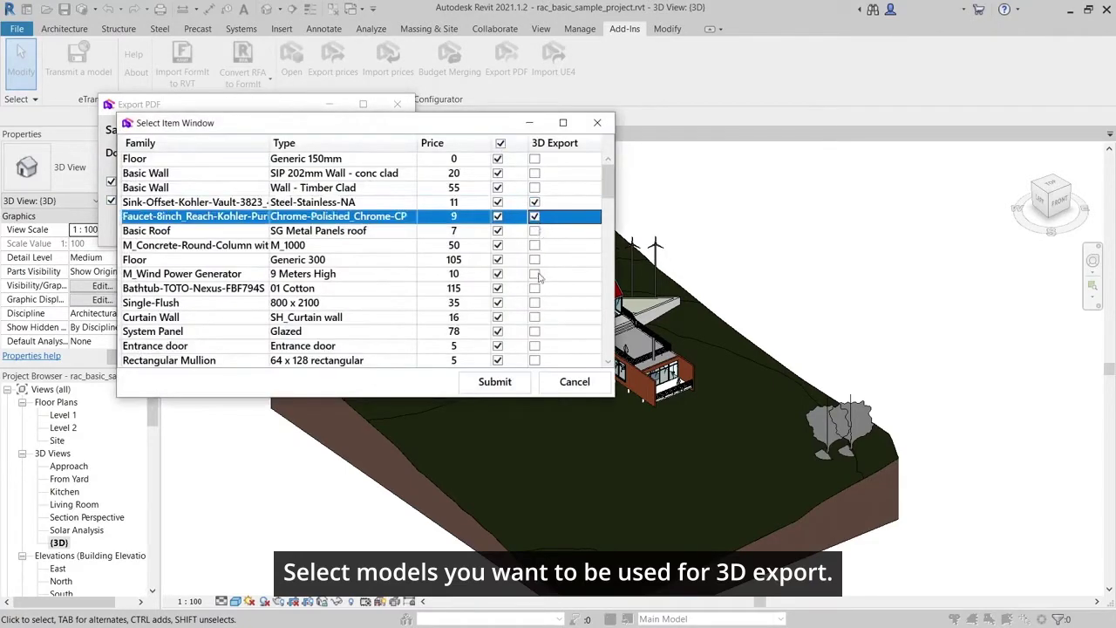
left_click(534, 288)
left_click(483, 381)
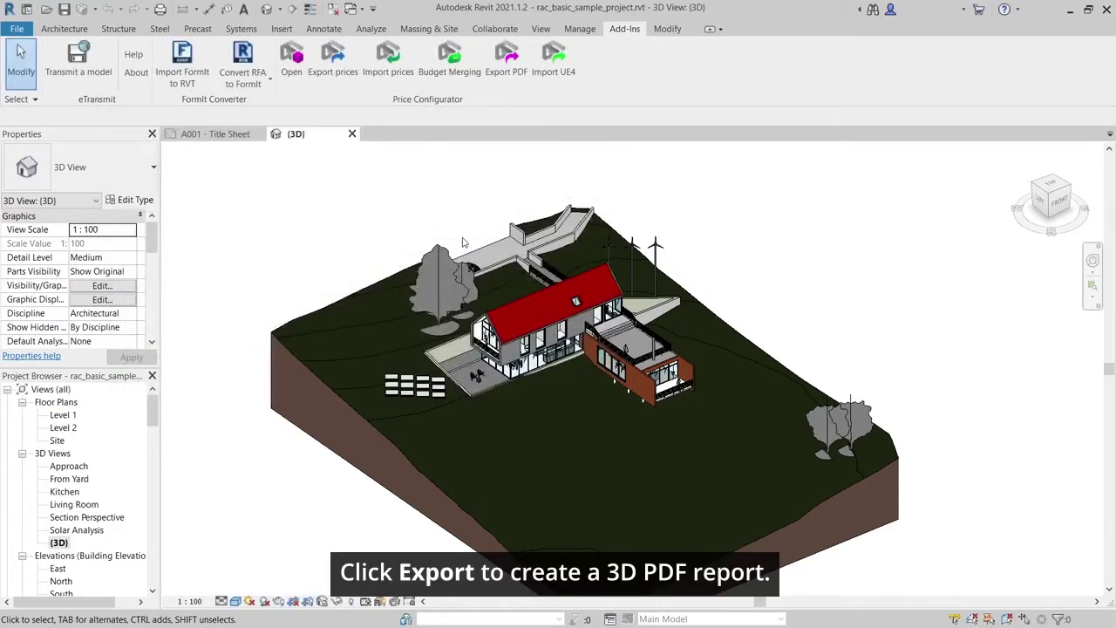
Scroll through the cost price tables onto the following report pages
scroll(484, 283, "down", 5)
scroll(484, 284, "down", 5)
scroll(484, 283, "down", 4)
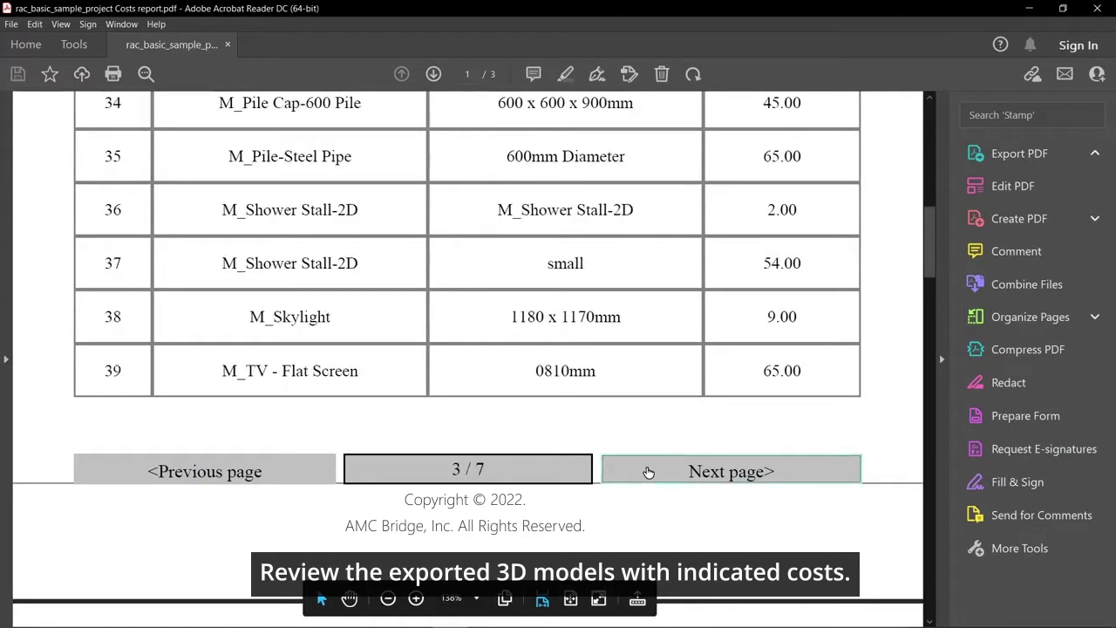
left_click(649, 471)
scroll(590, 433, "up", 3)
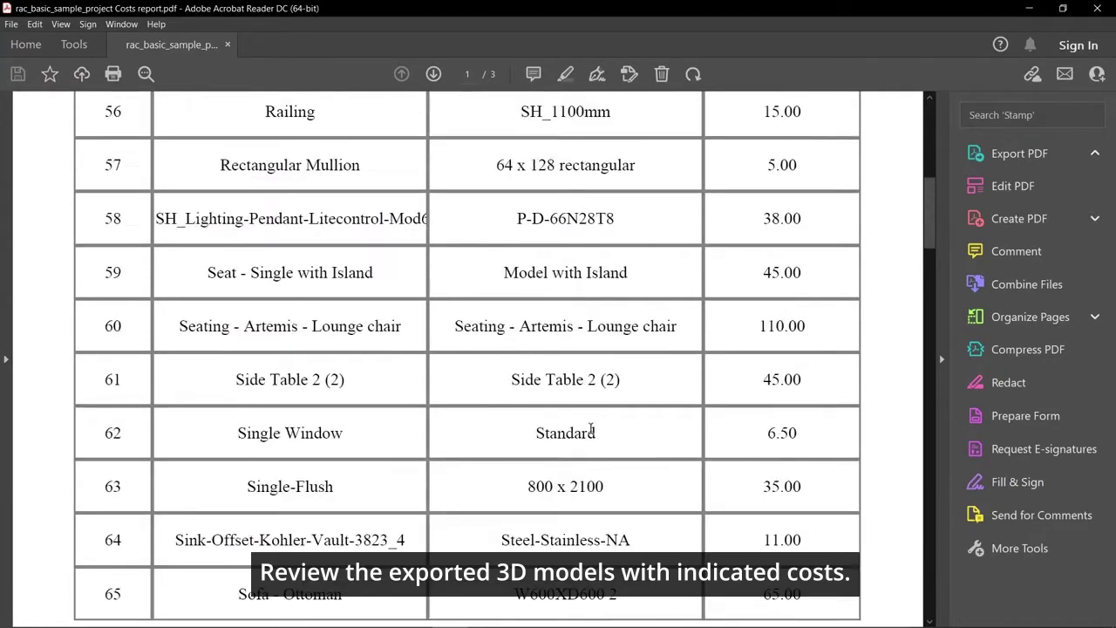
scroll(590, 432, "up", 3)
scroll(590, 428, "up", 1)
scroll(590, 428, "up", 3)
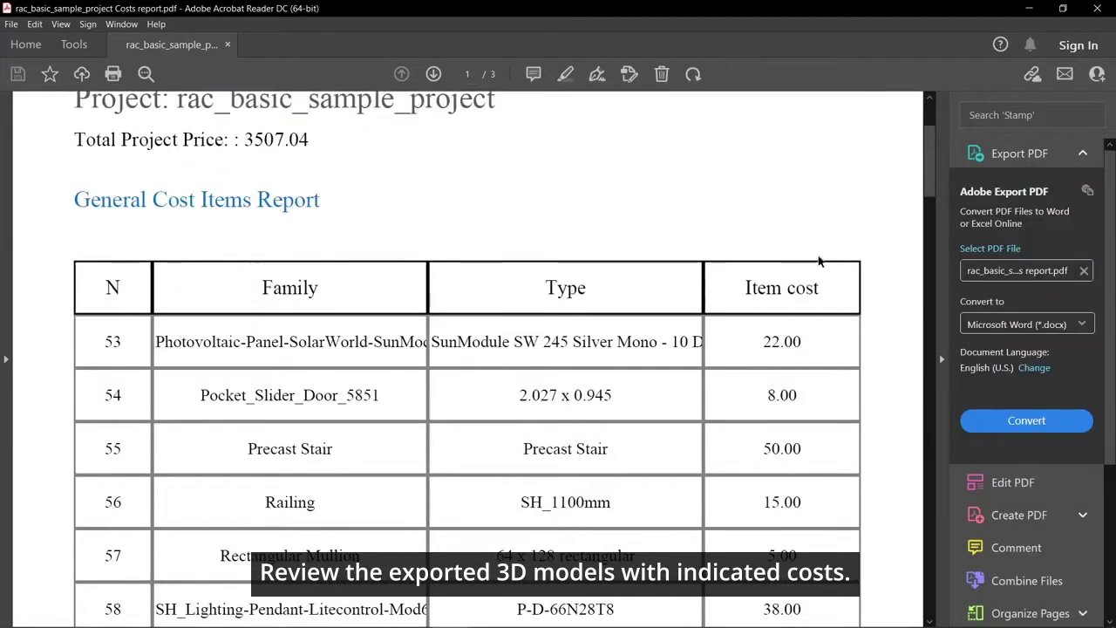
mouse_move(929, 178)
left_mouse_down()
mouse_move(929, 436)
mouse_move(897, 446)
left_mouse_up()
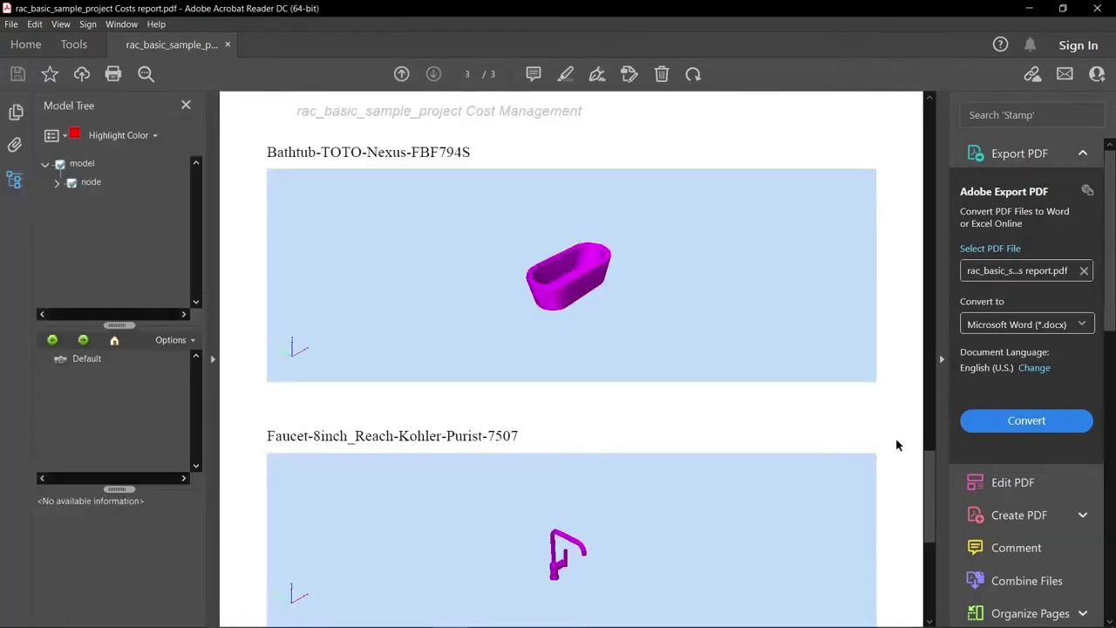
Rotate and zoom the bathtub and sink 3D models to inspect them closely
scroll(573, 301, "up", 3)
mouse_move(573, 302)
left_mouse_down()
mouse_move(673, 306)
mouse_move(547, 332)
mouse_move(534, 313)
mouse_move(586, 305)
mouse_move(597, 205)
mouse_move(618, 299)
mouse_move(758, 357)
left_mouse_up()
scroll(585, 304, "up", 3)
scroll(577, 306, "up", 2)
scroll(577, 306, "down", 5)
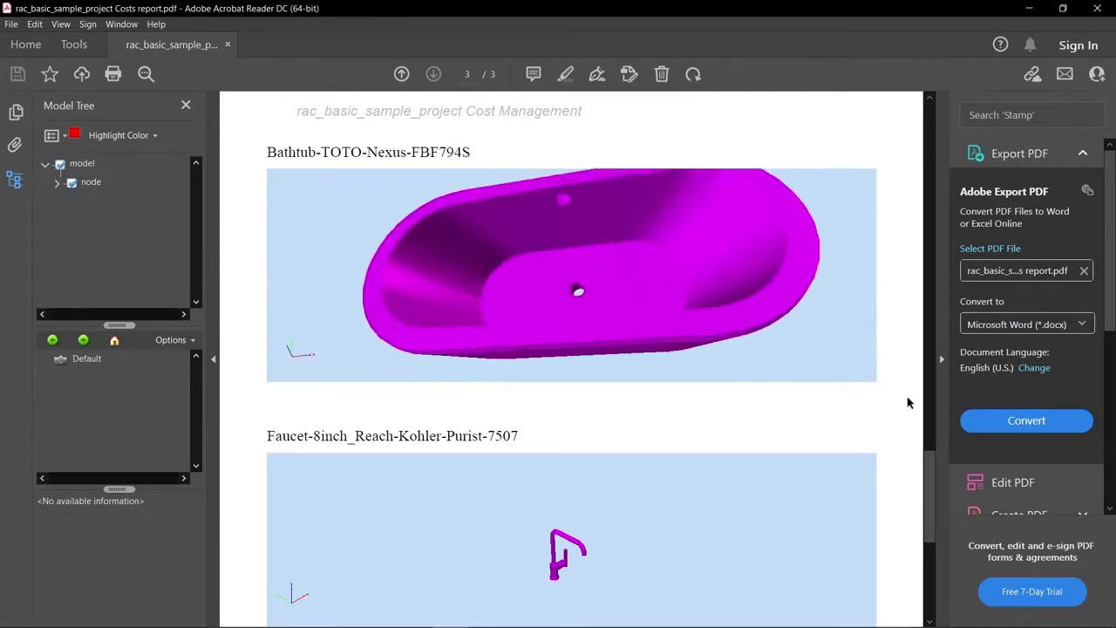
scroll(907, 402, "down", 4)
scroll(754, 373, "down", 2)
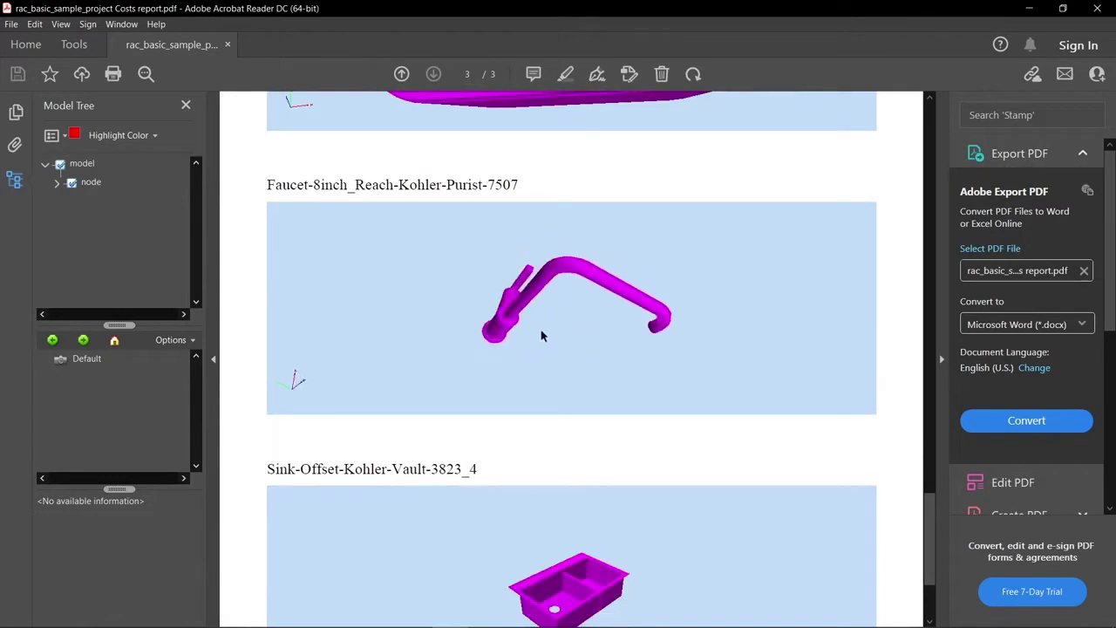
scroll(940, 394, "down", 4)
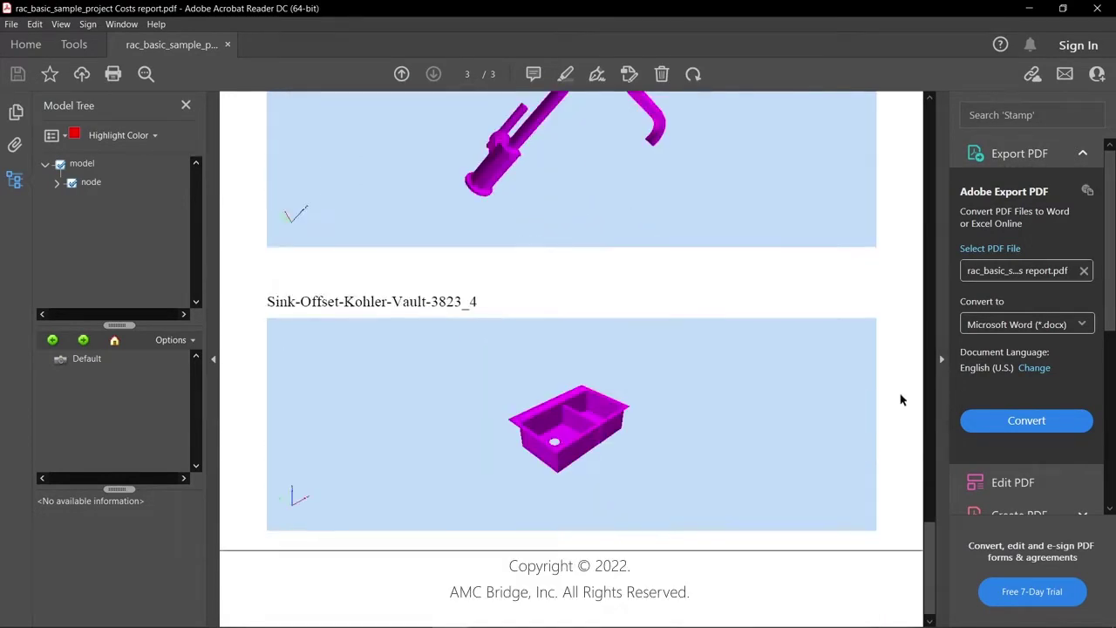
mouse_move(541, 436)
left_mouse_down()
mouse_move(627, 458)
mouse_move(480, 459)
mouse_move(589, 450)
mouse_move(604, 473)
mouse_move(600, 415)
mouse_move(550, 378)
mouse_move(590, 407)
mouse_move(620, 369)
mouse_move(573, 429)
mouse_move(592, 442)
left_mouse_up()
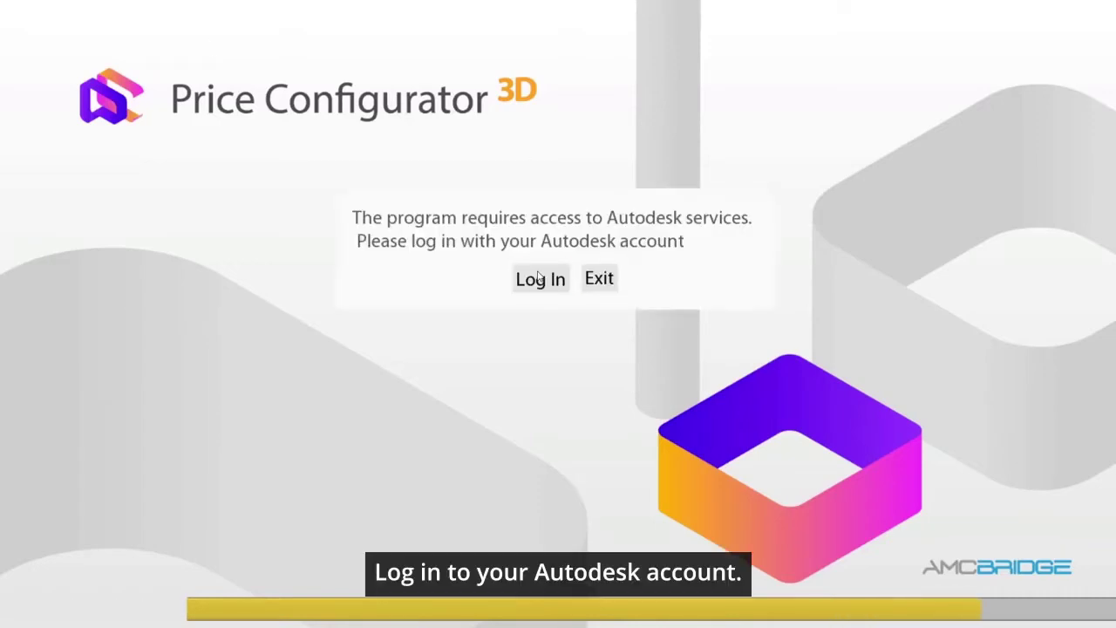
Log in to Price Configurator 3D with the Autodesk account
left_click(540, 278)
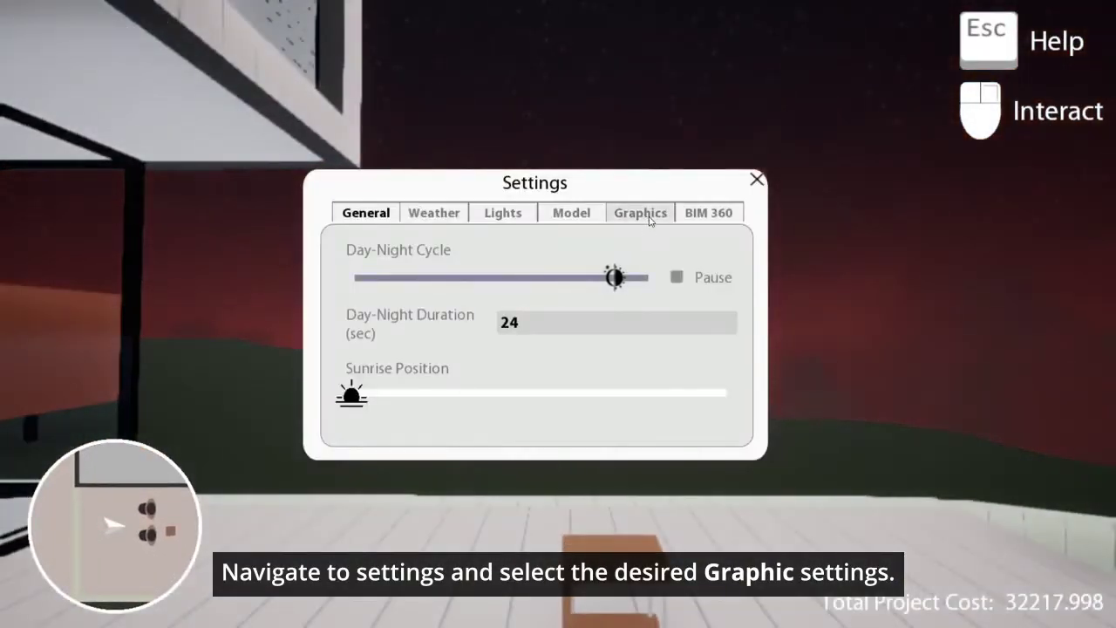
After checking the Graphics and BIM 360 tabs, set Rain to 0, Snow to maximum, no fog, more clouds
left_click(647, 215)
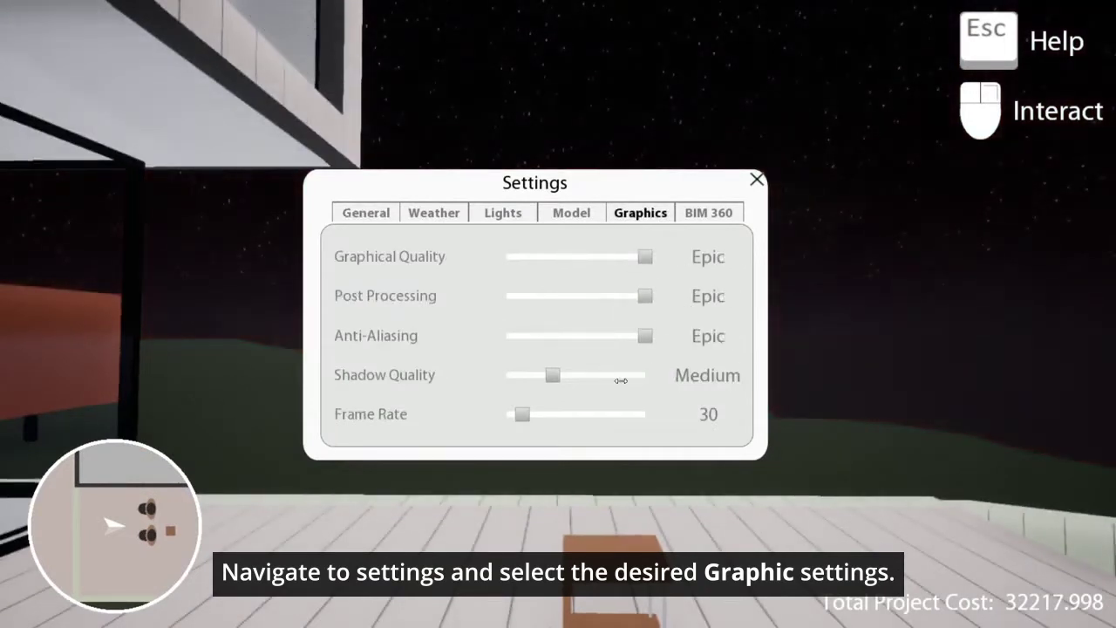
left_click(707, 214)
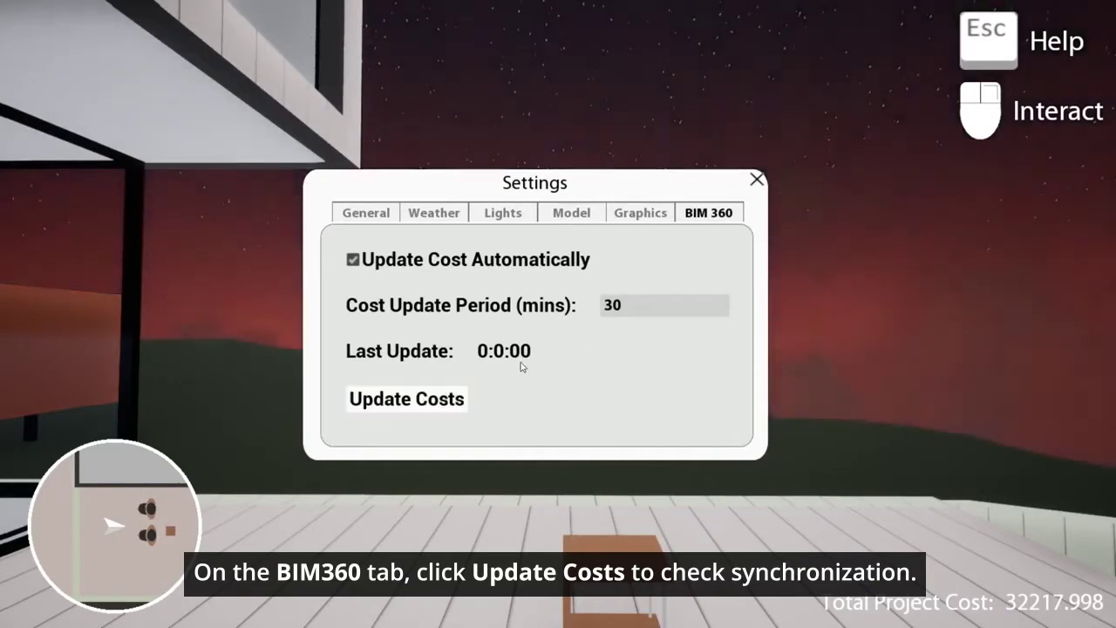
left_click(434, 213)
left_click_drag(341, 258, 732, 258)
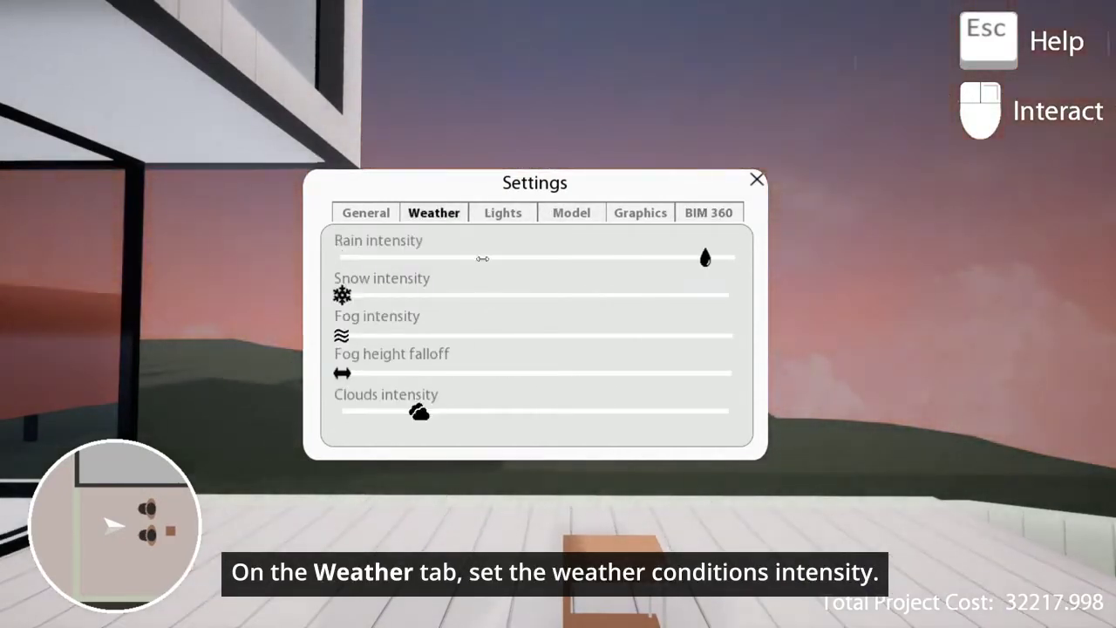
left_click(341, 258)
left_click_drag(341, 296, 728, 297)
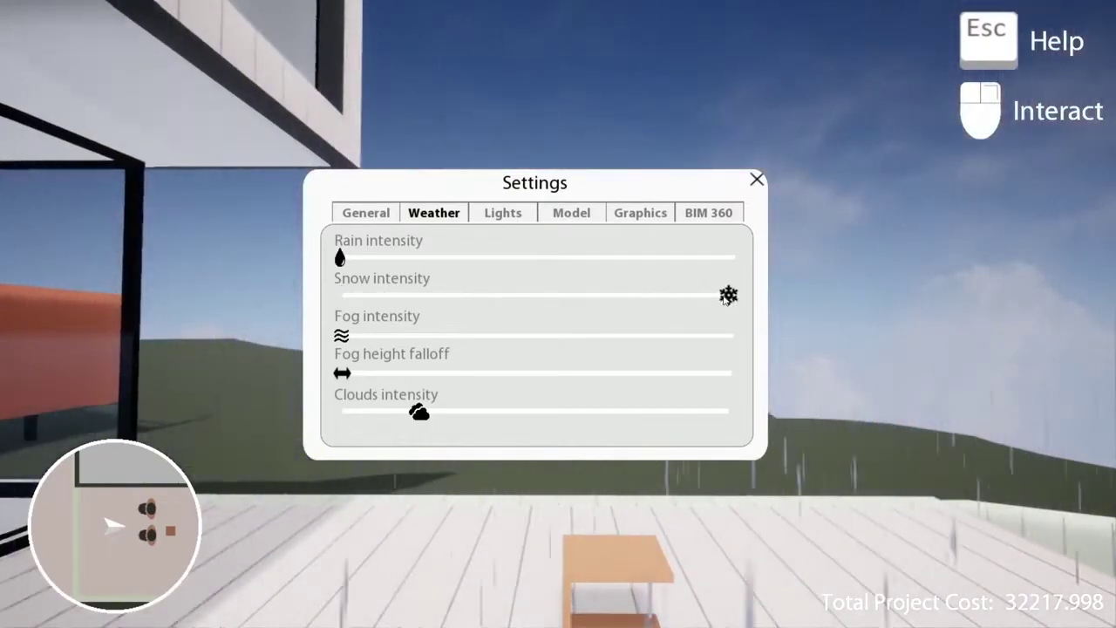
mouse_move(338, 338)
left_mouse_down()
mouse_move(614, 336)
mouse_move(341, 337)
left_mouse_up()
mouse_move(419, 427)
left_mouse_down()
mouse_move(590, 419)
mouse_move(737, 436)
mouse_move(466, 423)
left_mouse_up()
Place a Table-Dining 01 in the walkthrough scene
left_click(755, 181)
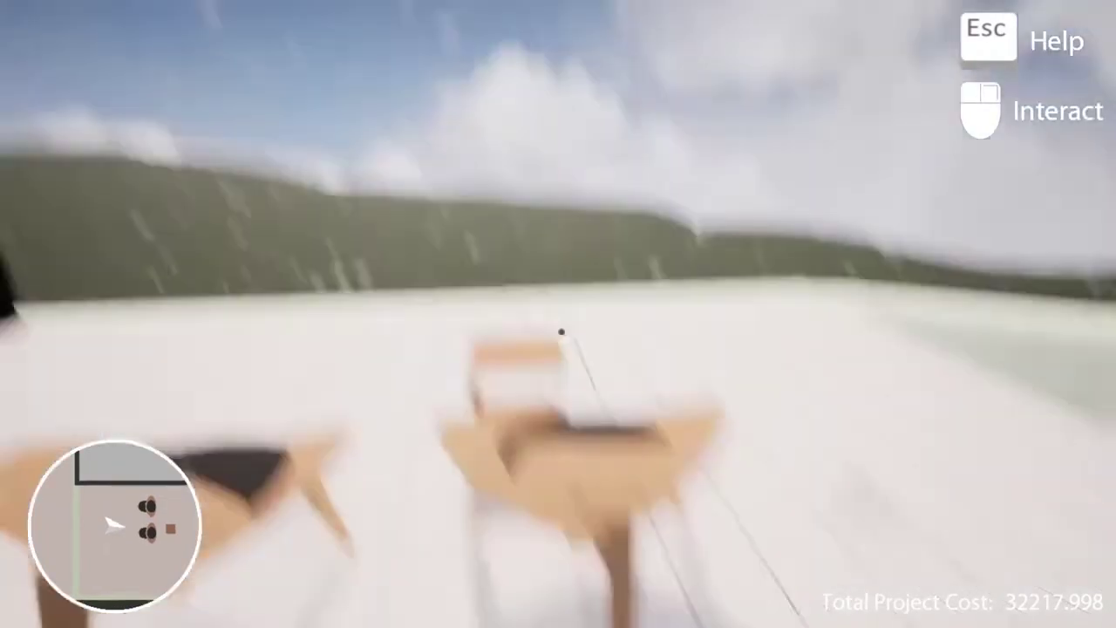
key("e")
scroll(650, 271, "down", 3)
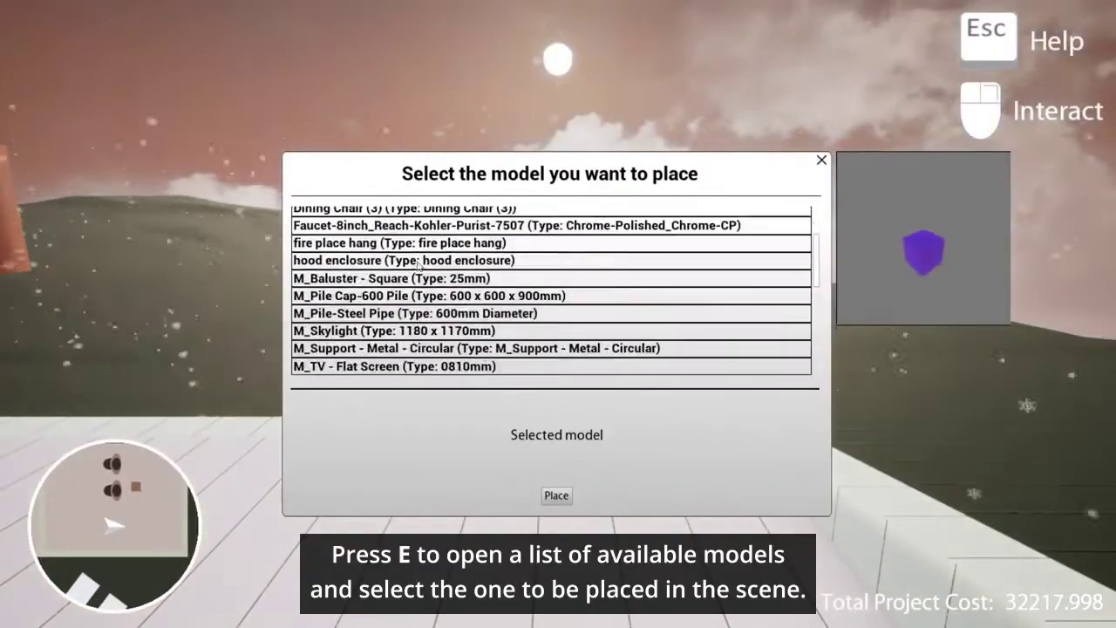
scroll(650, 271, "down", 3)
scroll(523, 288, "down", 4)
scroll(319, 302, "down", 5)
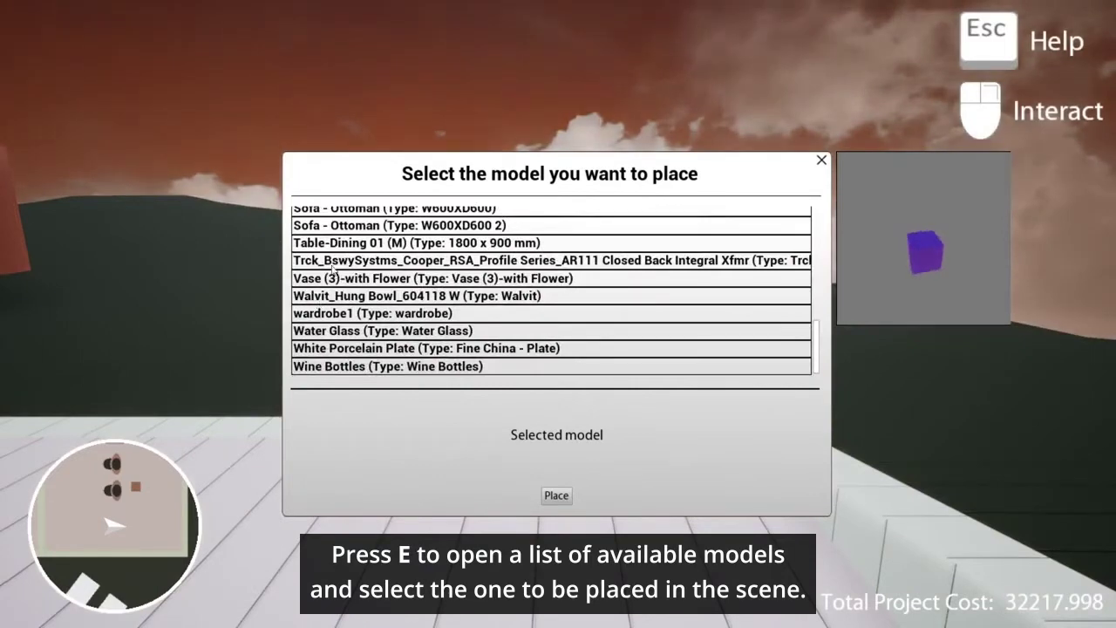
left_click(376, 243)
left_click(556, 494)
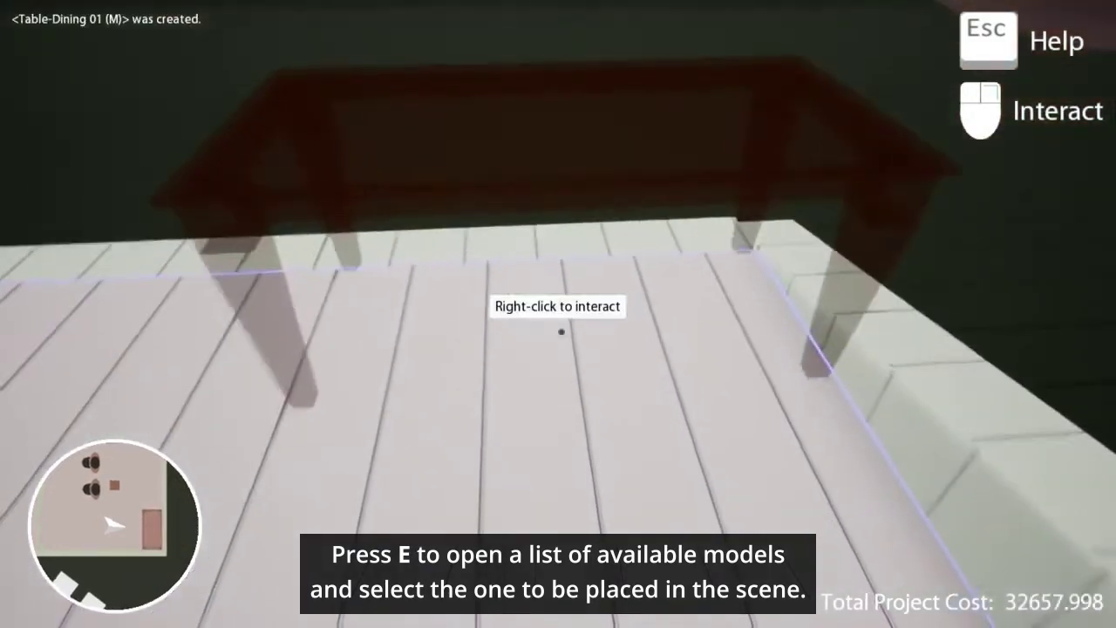
Add Side Table 2 (2) and a Water Glass on the table
key("e")
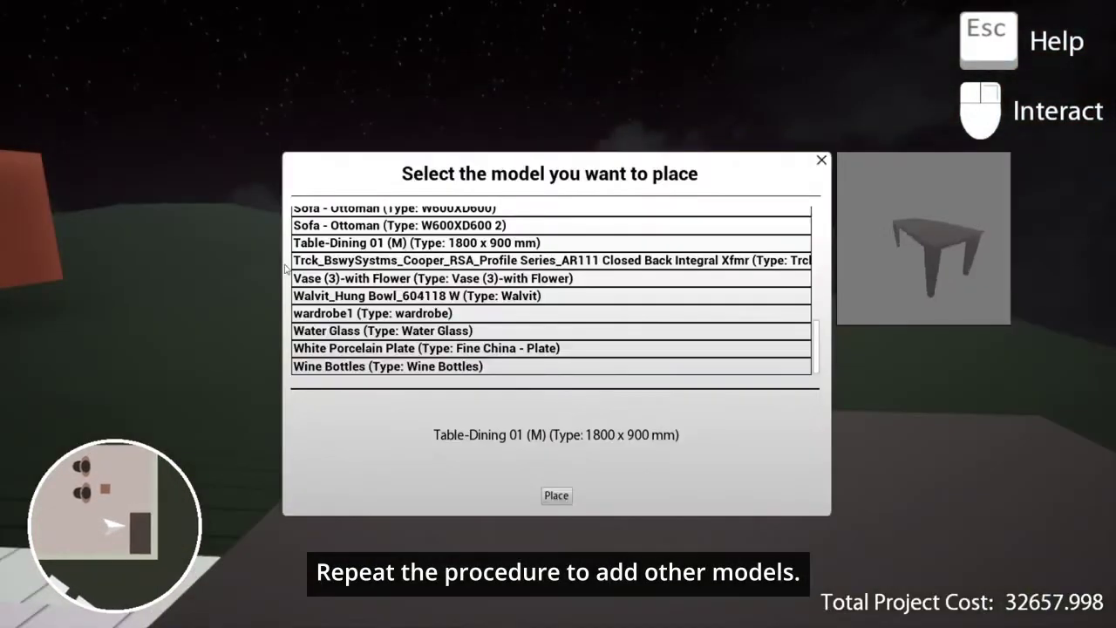
scroll(398, 318, "up", 2)
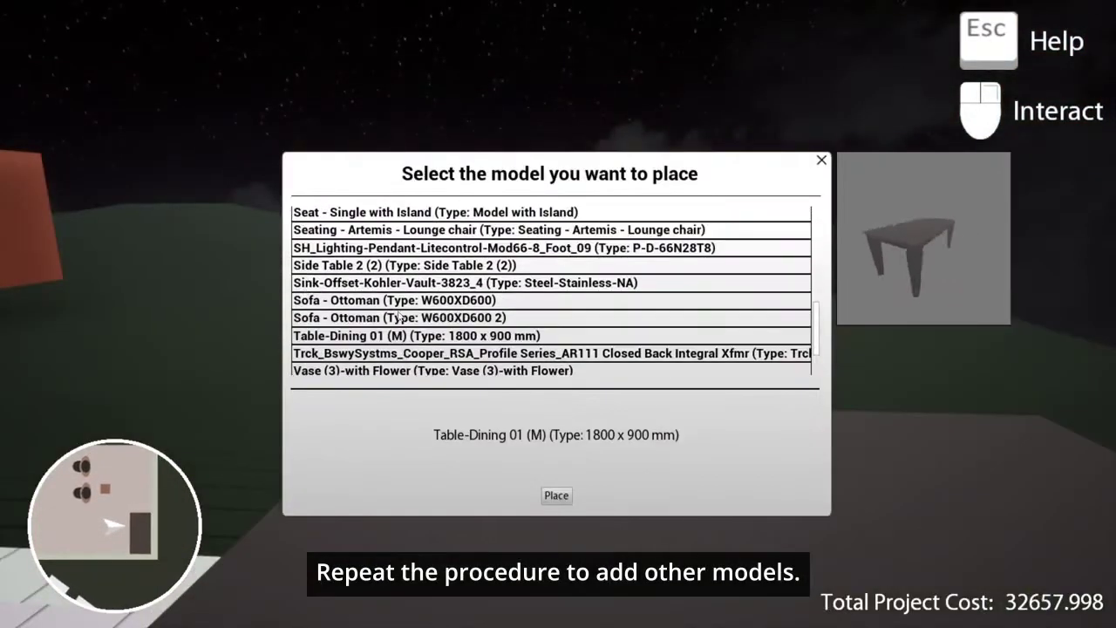
left_click(556, 494)
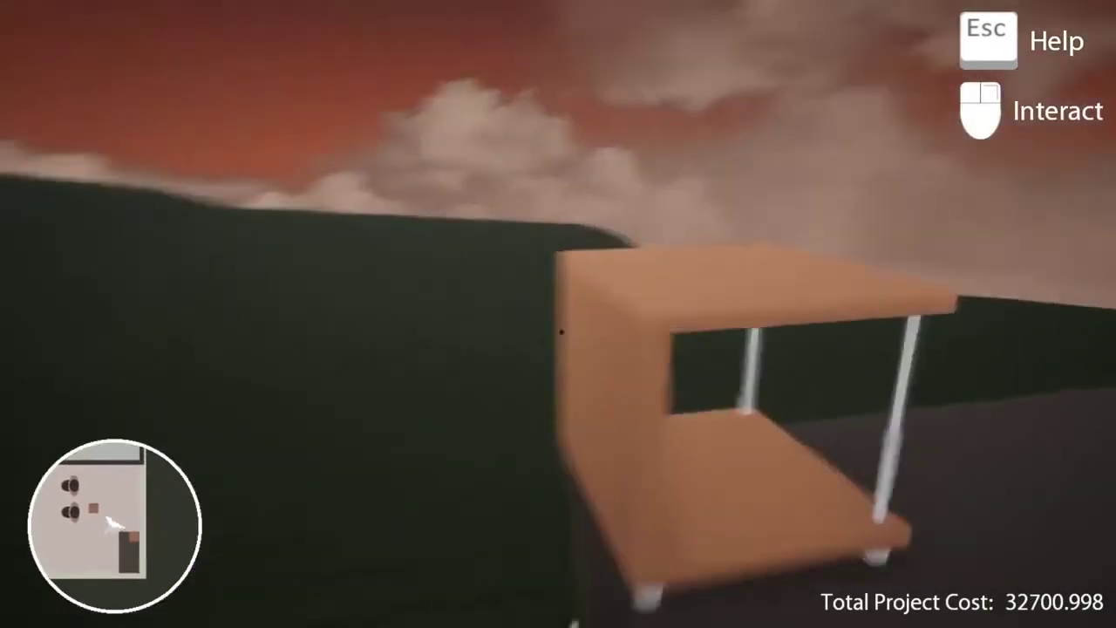
right_click(562, 331)
scroll(358, 336, "down", 3)
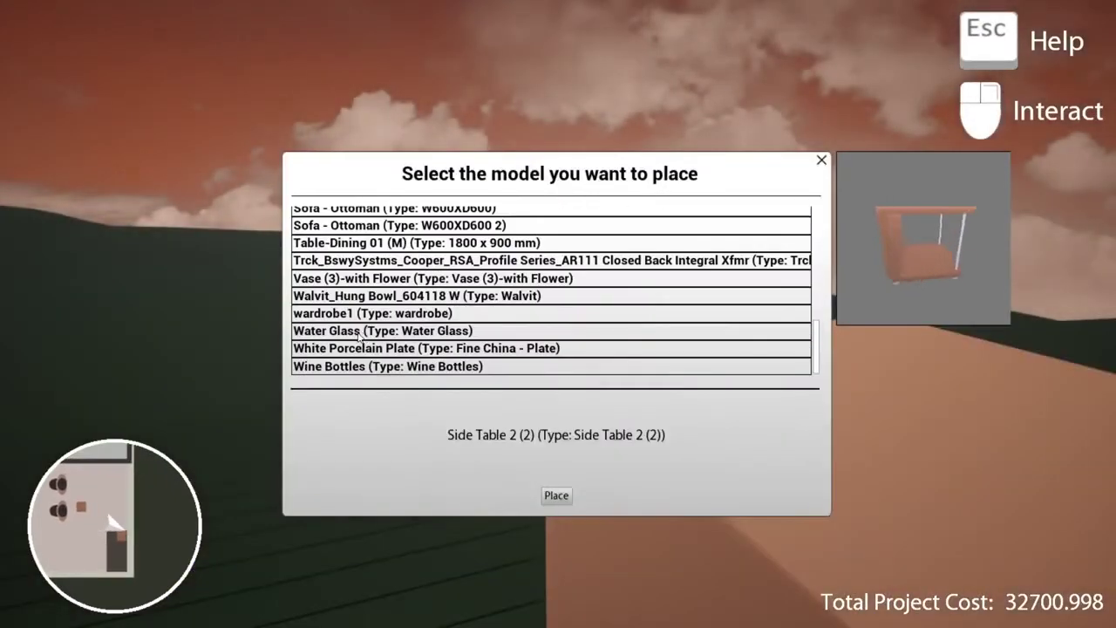
left_click(384, 331)
left_click(556, 494)
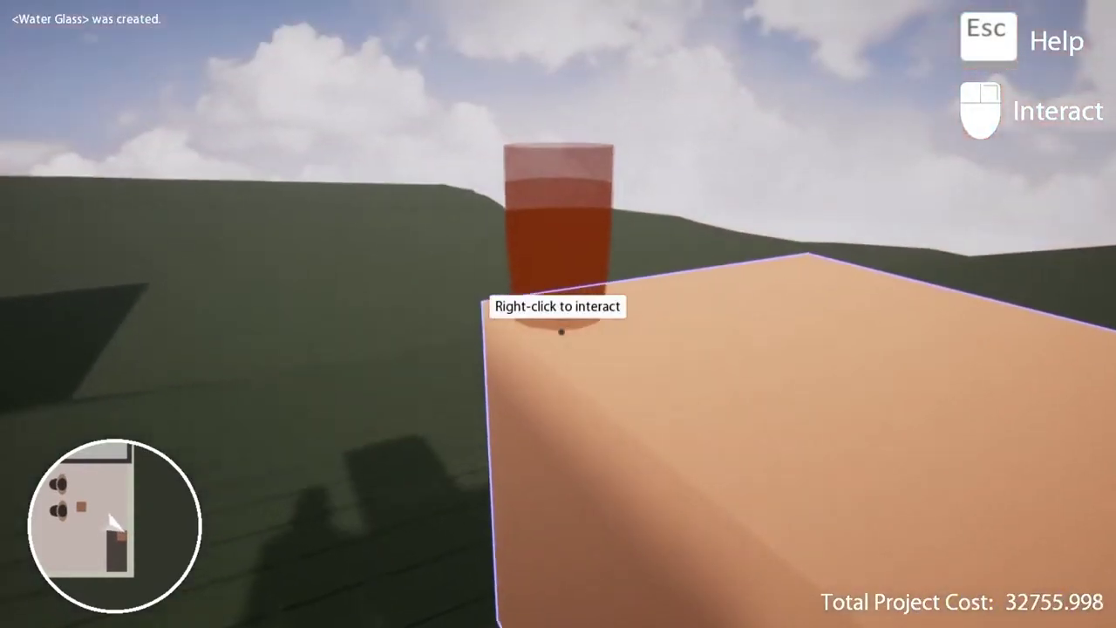
Place a white porcelain plate with a copy on the lower shelf, another Water Glass, and Wine Bottles
right_click(559, 328)
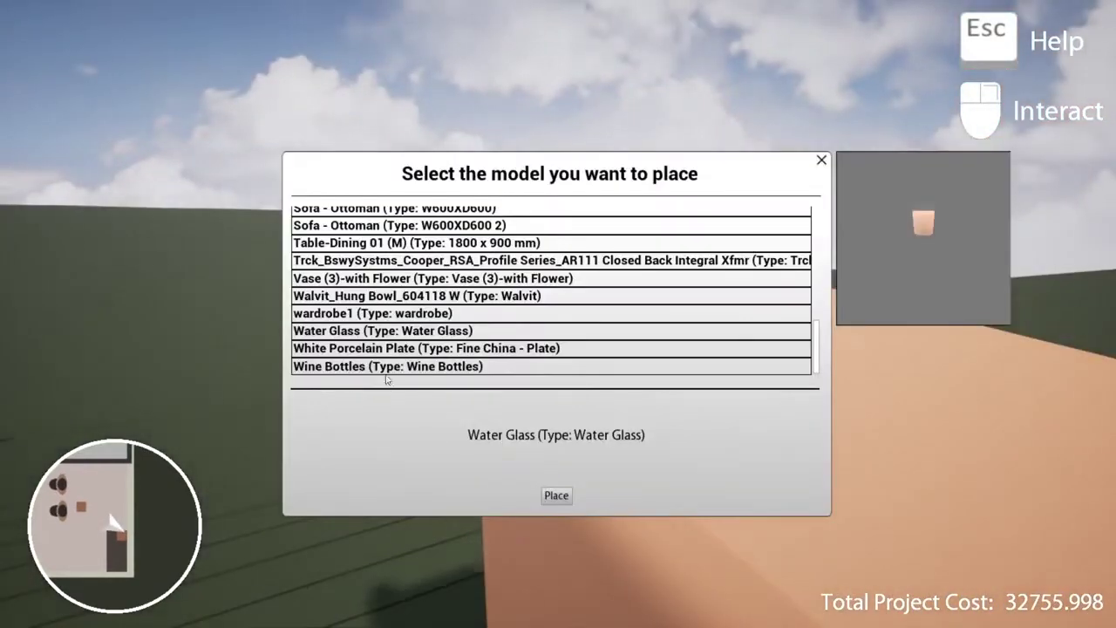
left_click(556, 495)
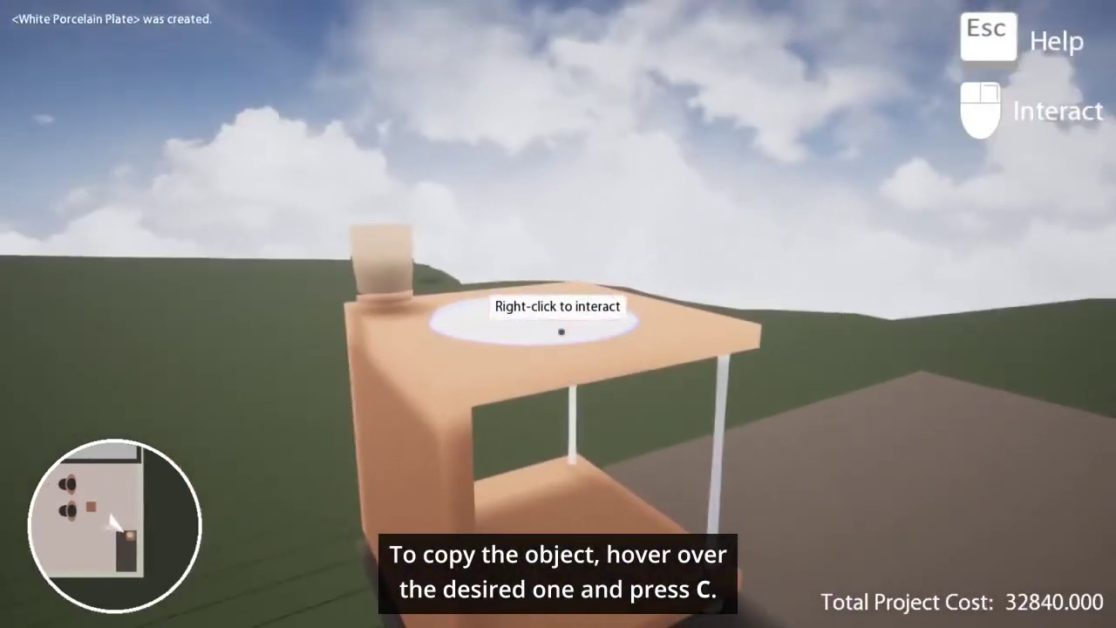
key("c")
left_click(561, 331)
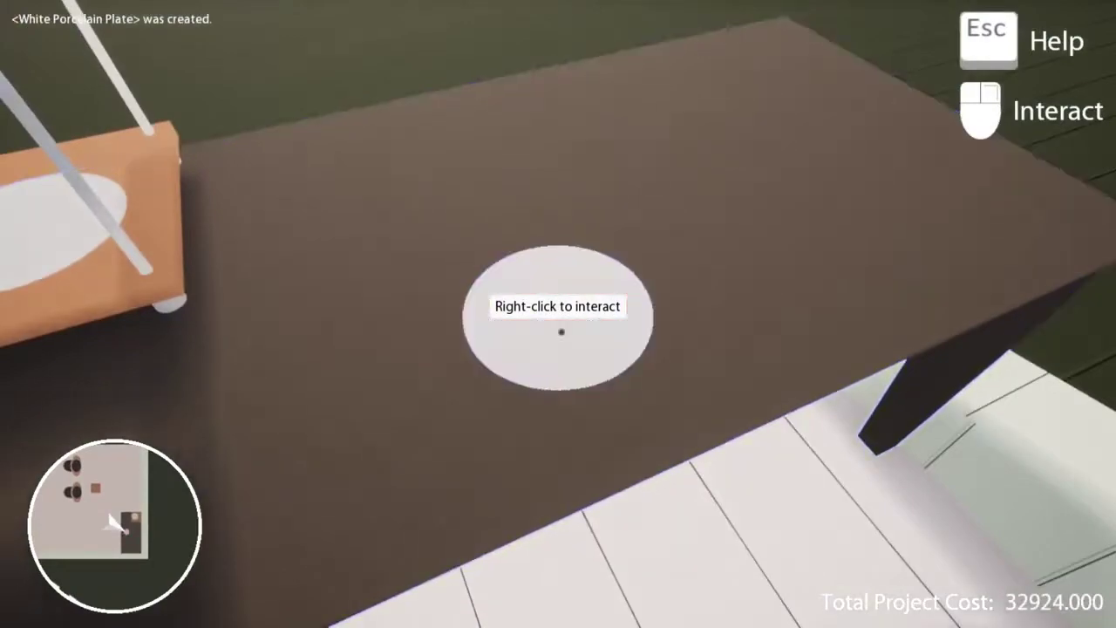
right_click(560, 331)
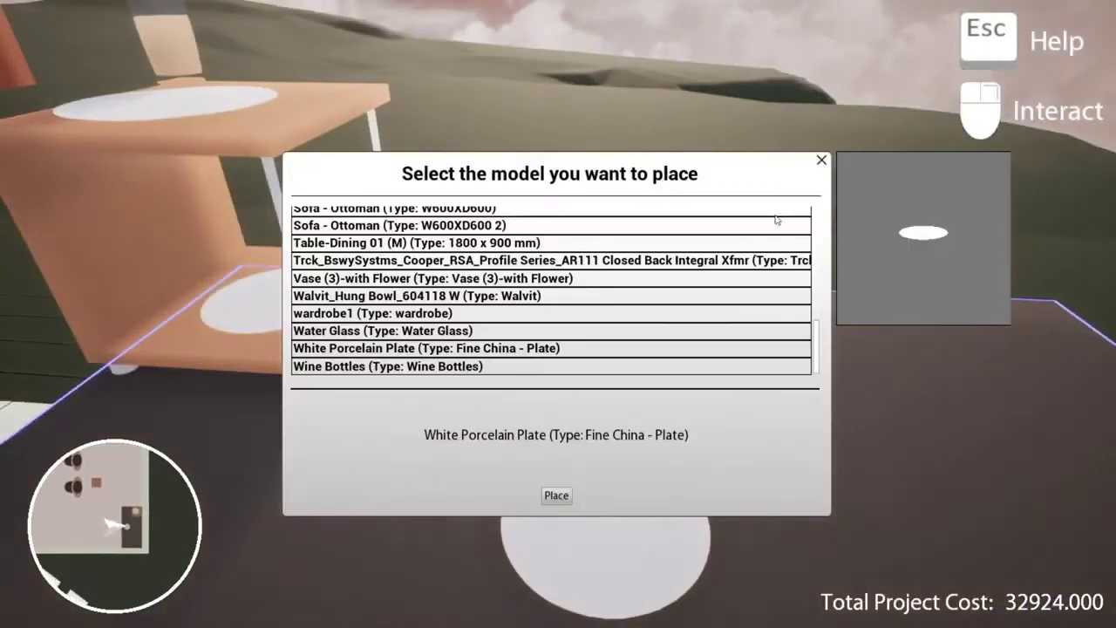
double_click(383, 330)
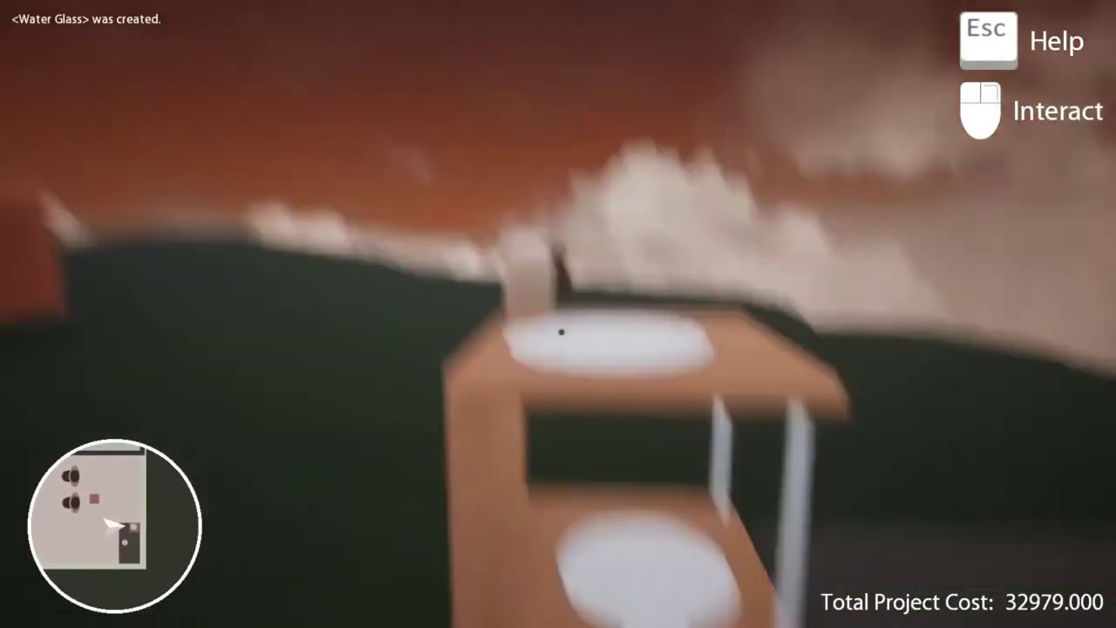
right_click(561, 331)
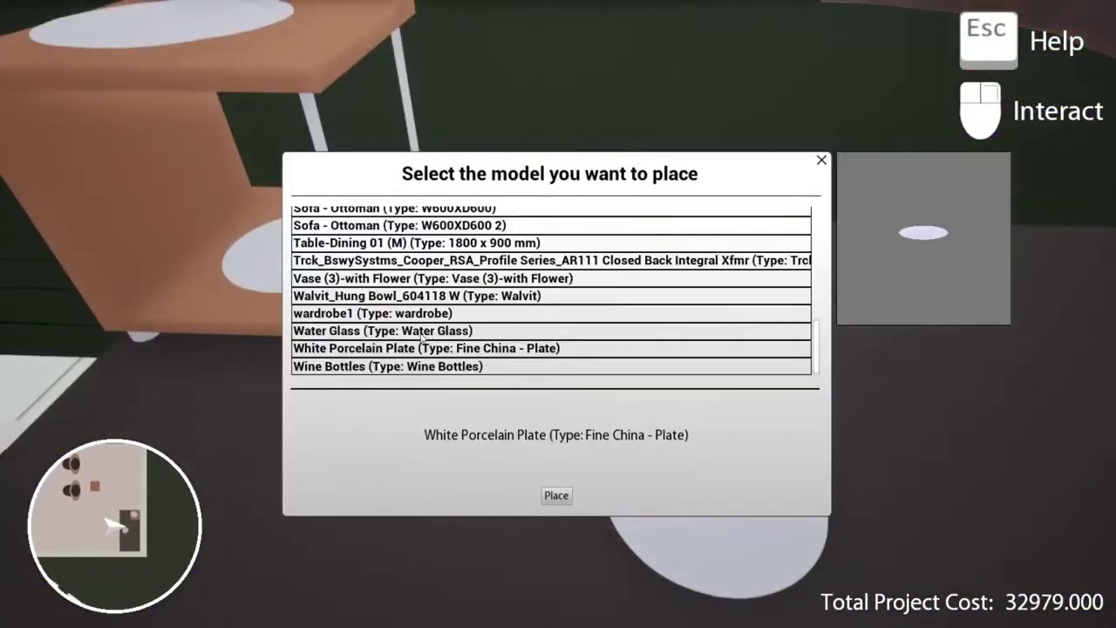
left_click(558, 497)
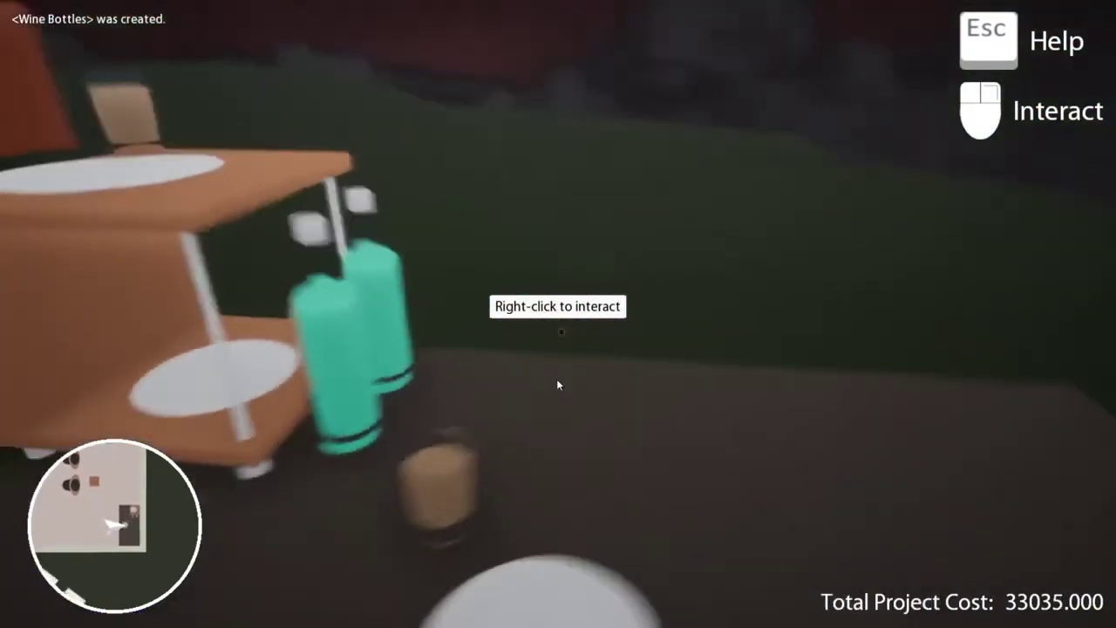
Select the M_TV - Flat Screen model for placement
right_click(558, 383)
scroll(488, 283, "up", 3)
scroll(454, 288, "up", 2)
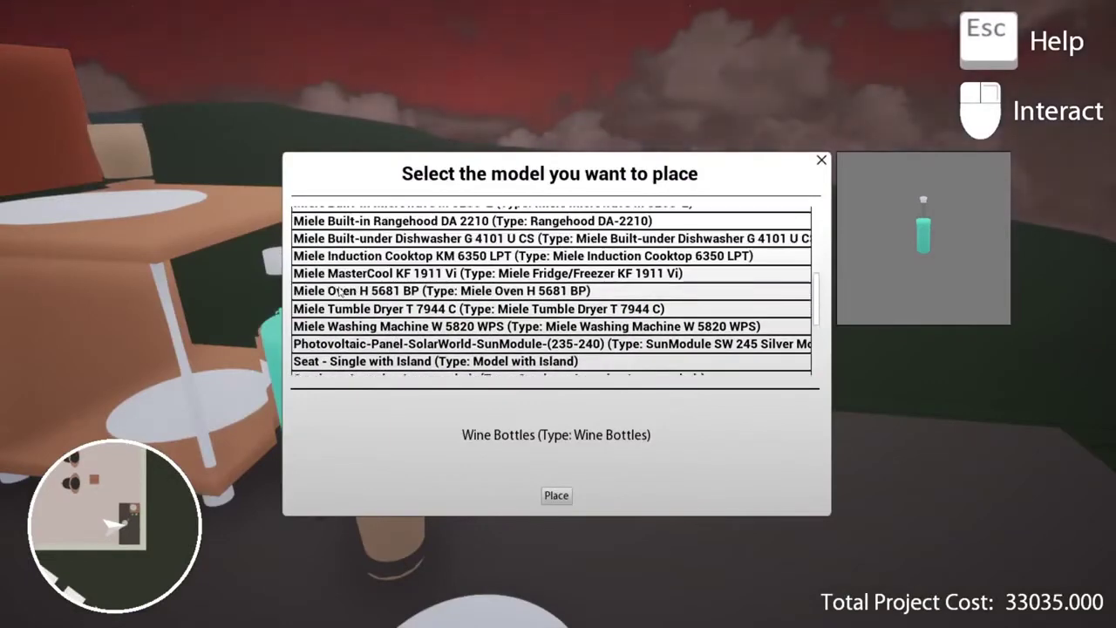
scroll(401, 296, "up", 3)
scroll(348, 303, "up", 1)
left_click(339, 300)
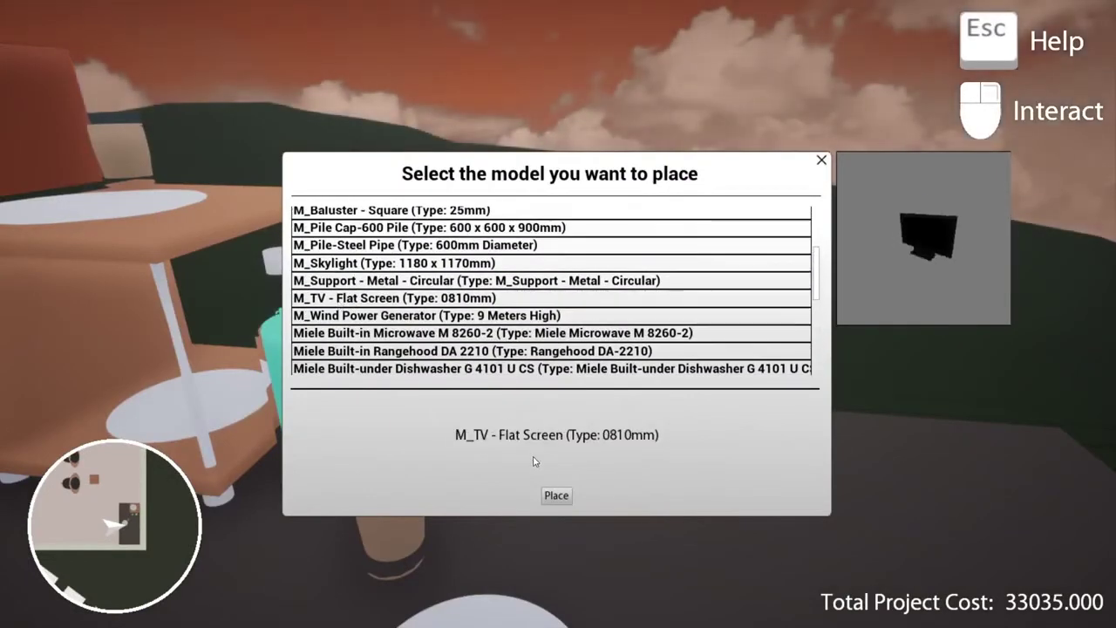
left_click(555, 496)
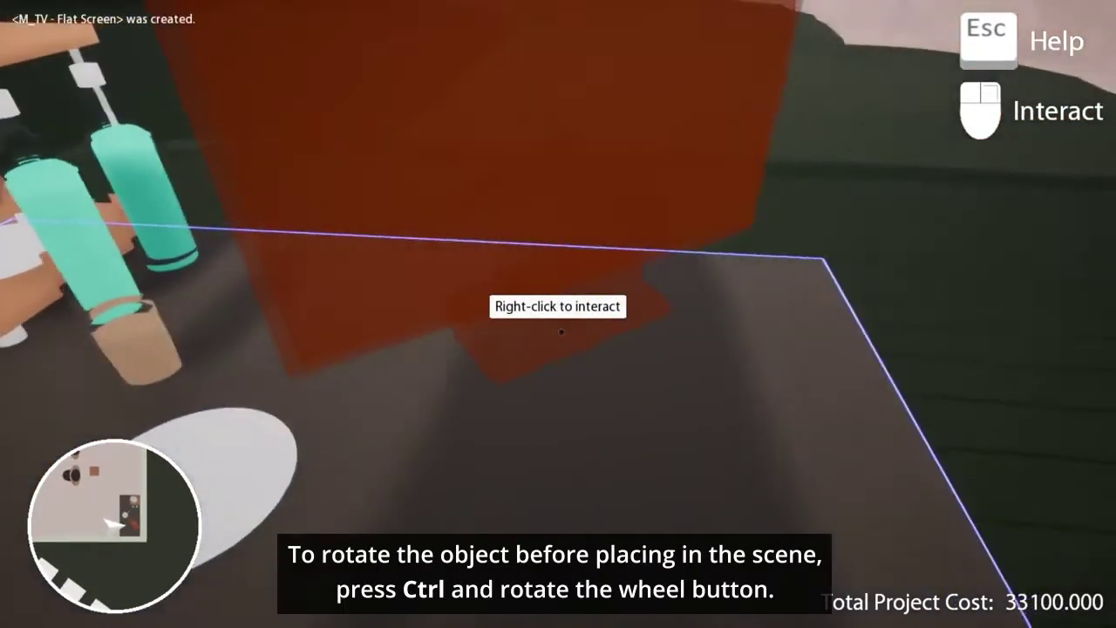
Rotate the flat-screen TV and set it down on the table
scroll(562, 332, "down", 2, "ctrl")
scroll(562, 331, "down", 2, "ctrl")
scroll(561, 331, "down", 1, "ctrl")
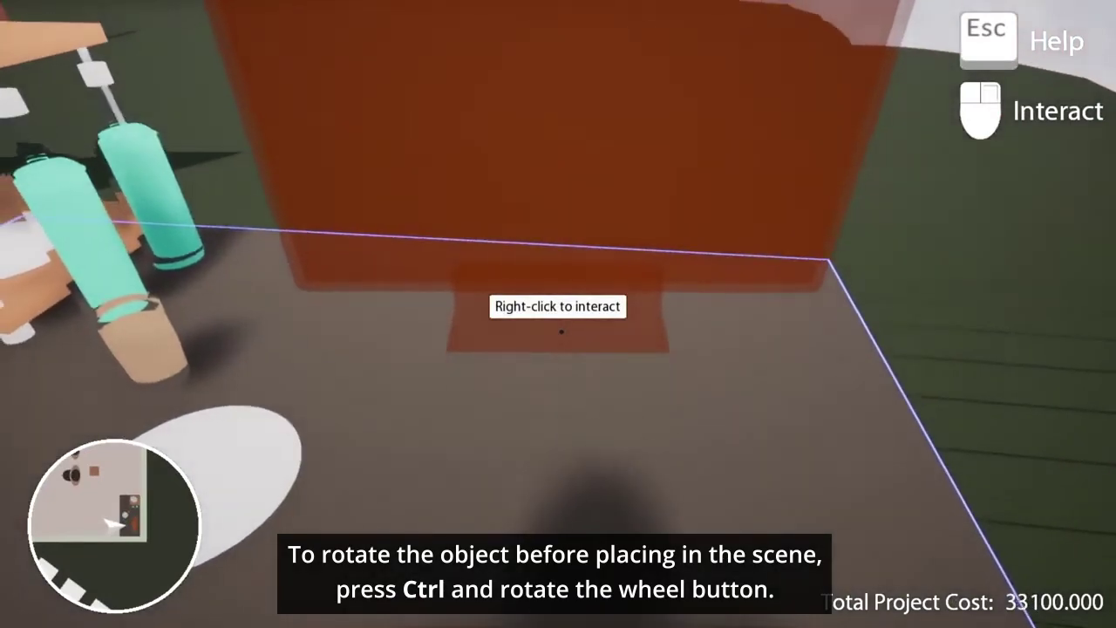
left_click(562, 332)
Place the red Vase (3)-with Flower on the table
right_click(558, 314)
scroll(368, 326, "down", 3)
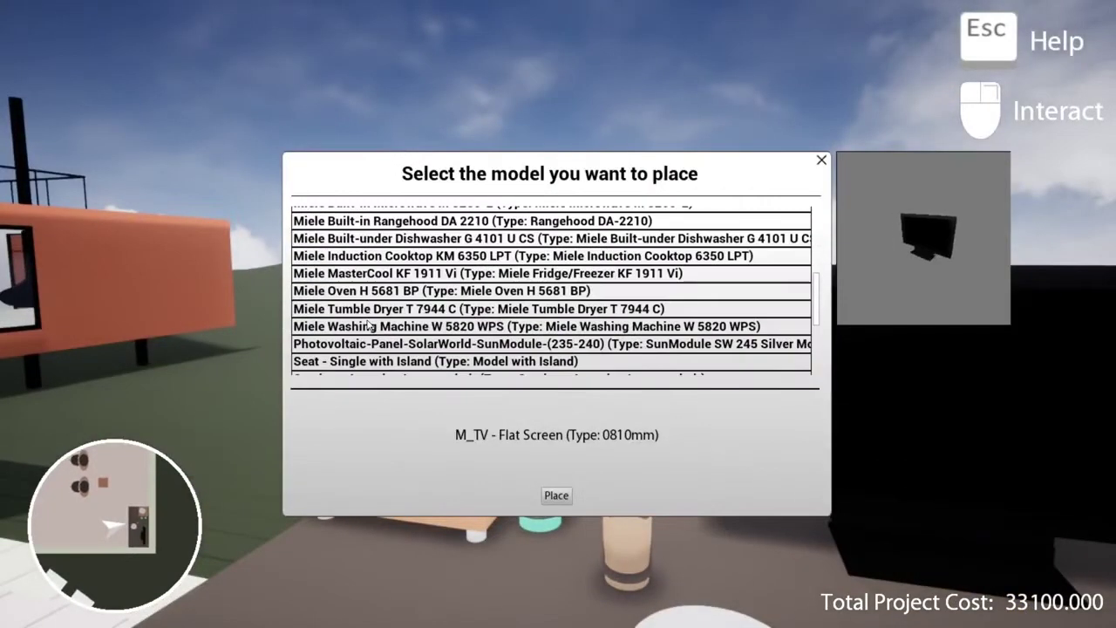
scroll(368, 326, "down", 4)
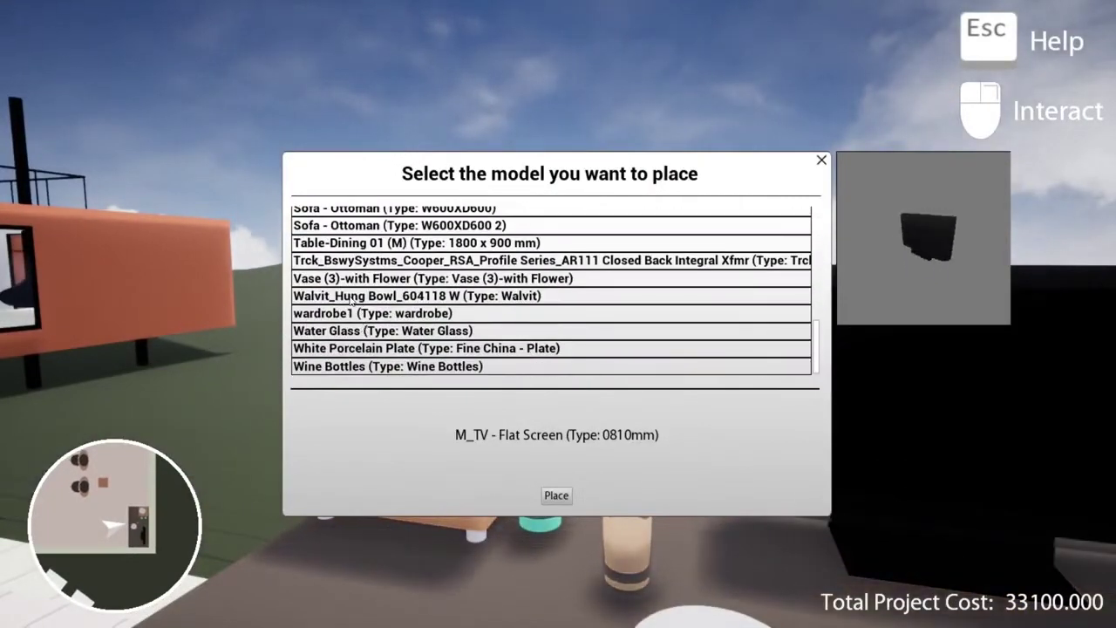
left_click(555, 495)
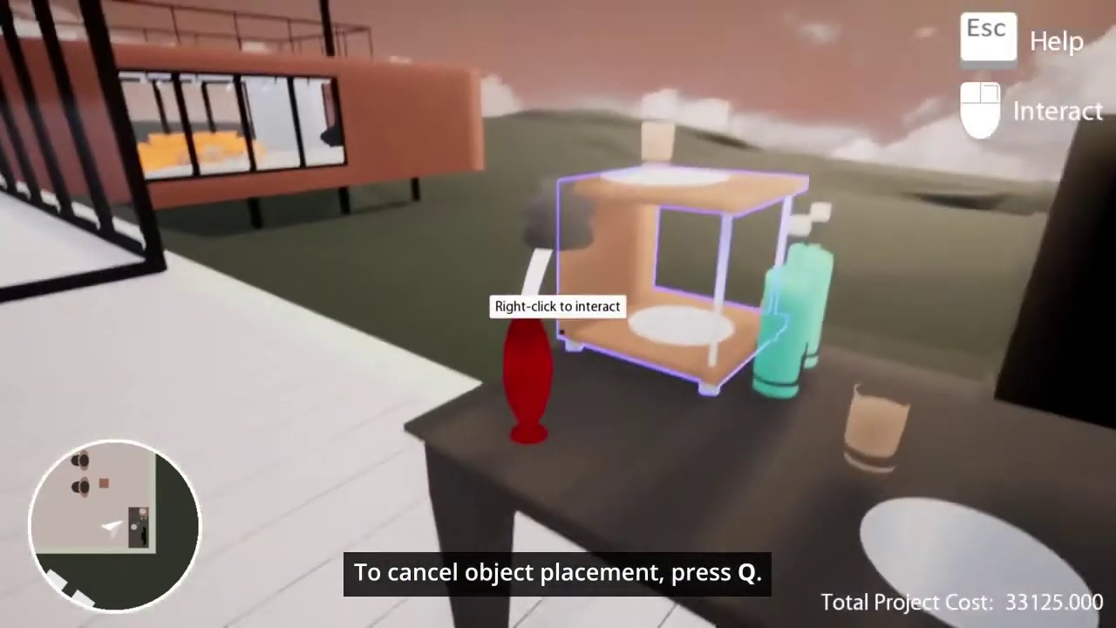
left_click(562, 332)
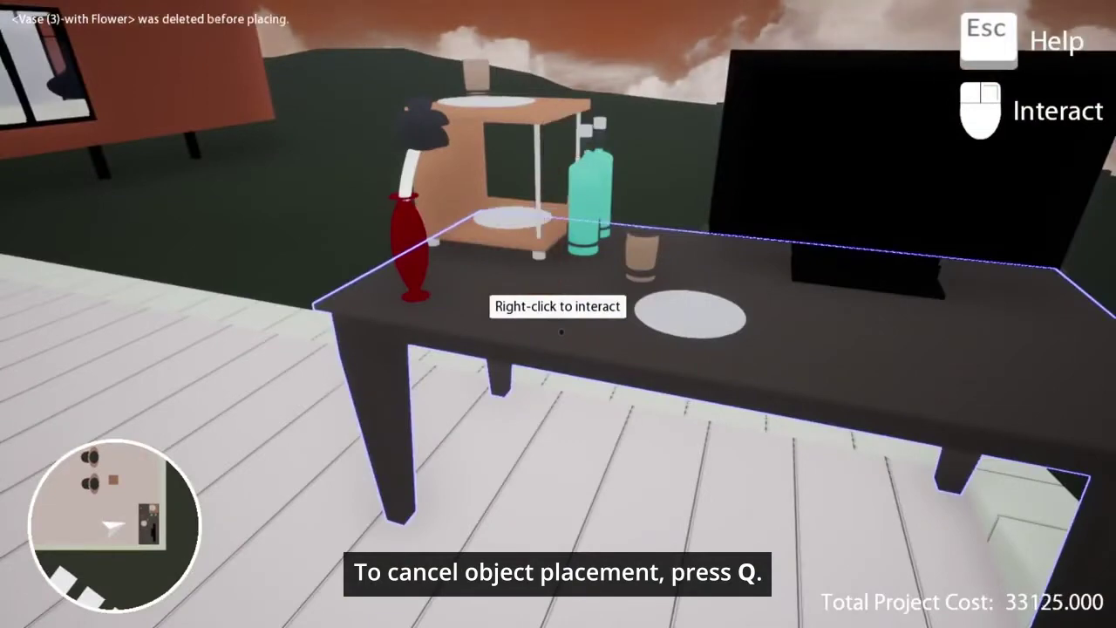
right_click(562, 332)
scroll(353, 303, "up", 3)
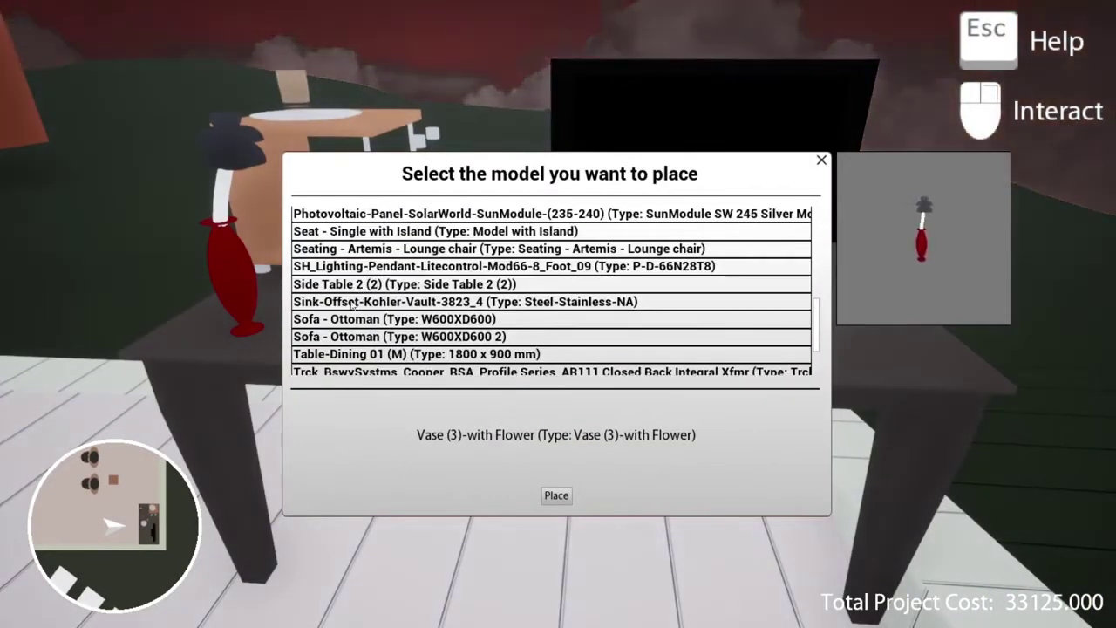
Place the Artemis lounge chair and Cabinet 1, rotated parallel to the wall
left_click(558, 495)
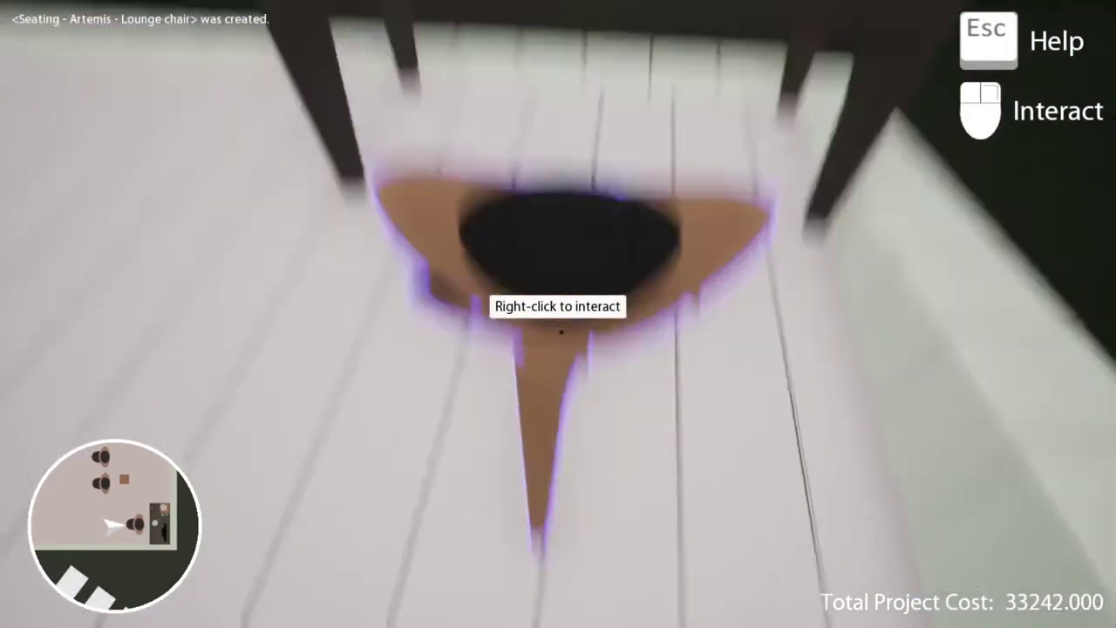
right_click(561, 331)
scroll(353, 288, "up", 2)
scroll(353, 288, "up", 3)
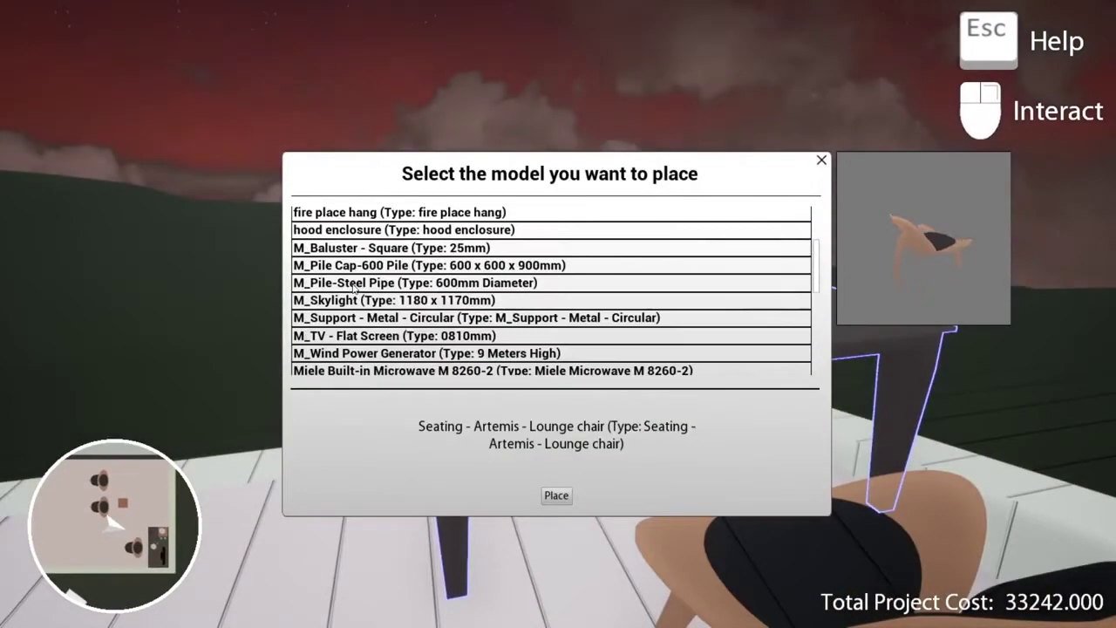
scroll(354, 288, "up", 3)
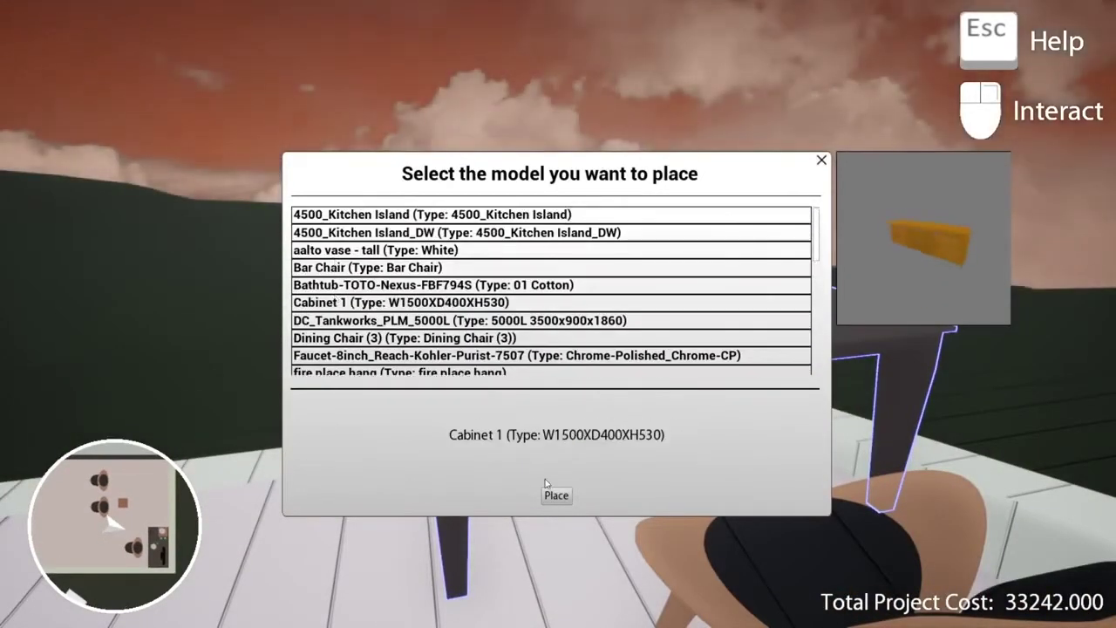
left_click(554, 494)
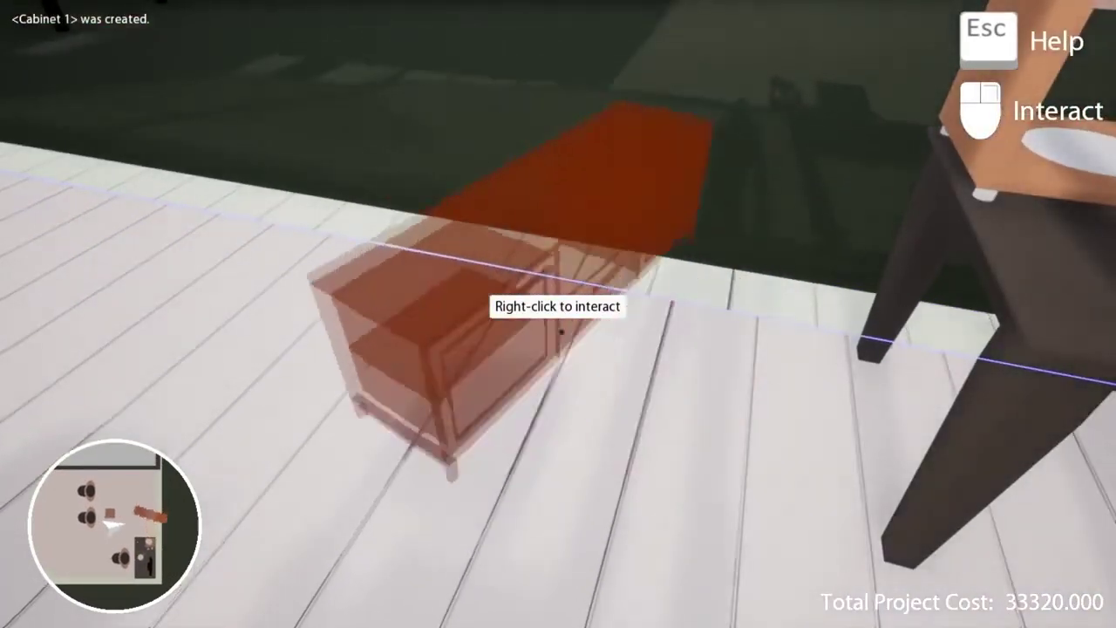
scroll(561, 332, "down", 2)
scroll(562, 331, "down", 2)
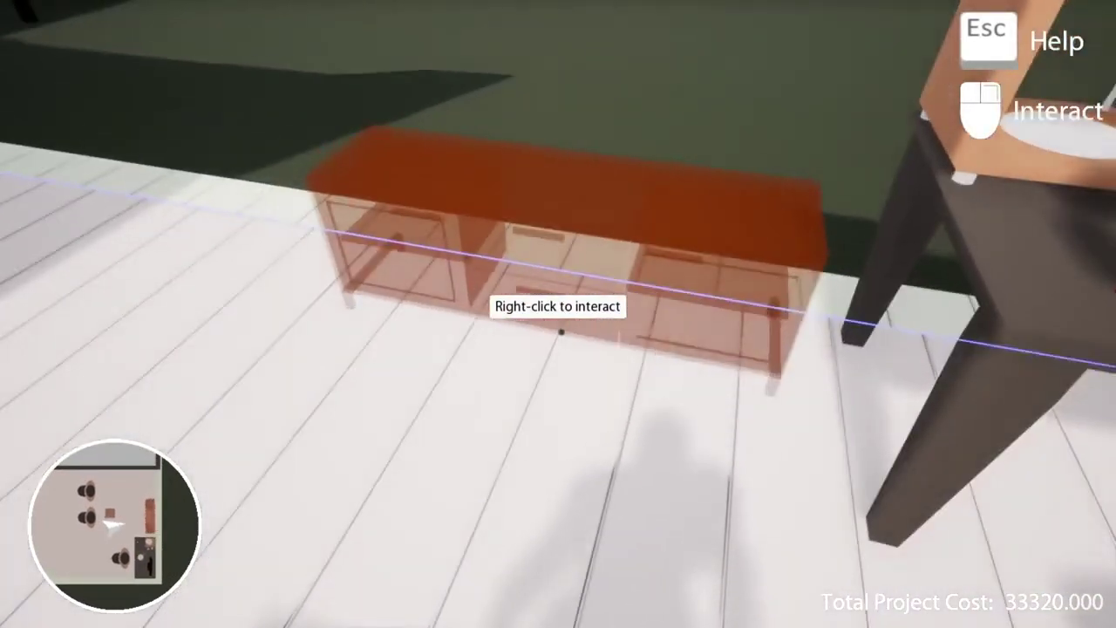
left_click(562, 332)
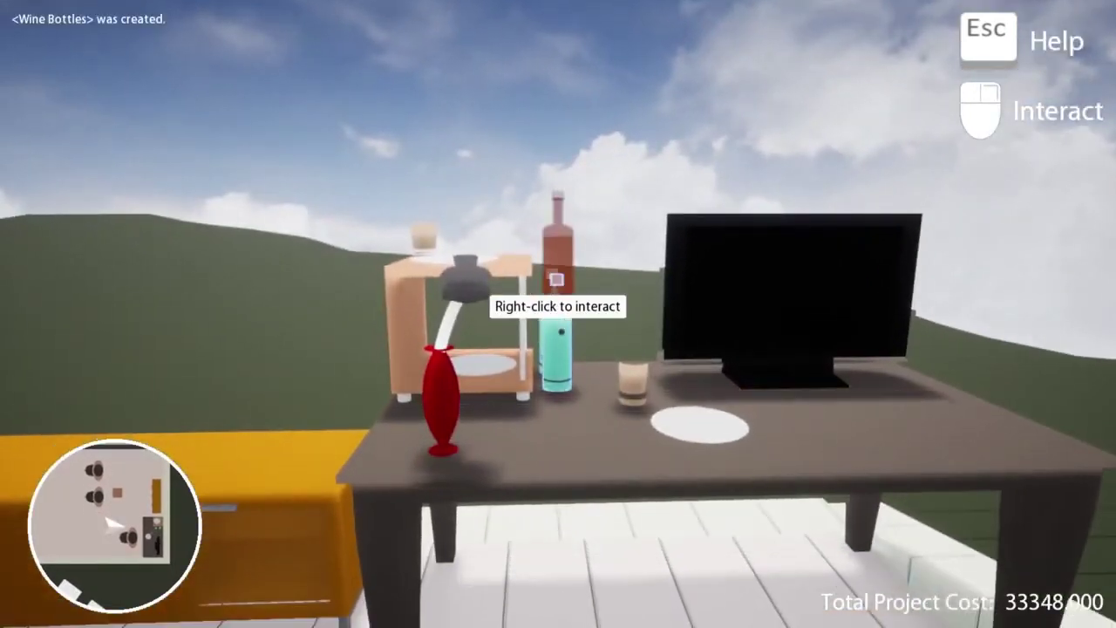
Delete the extra wine bottles from the table
key("Delete")
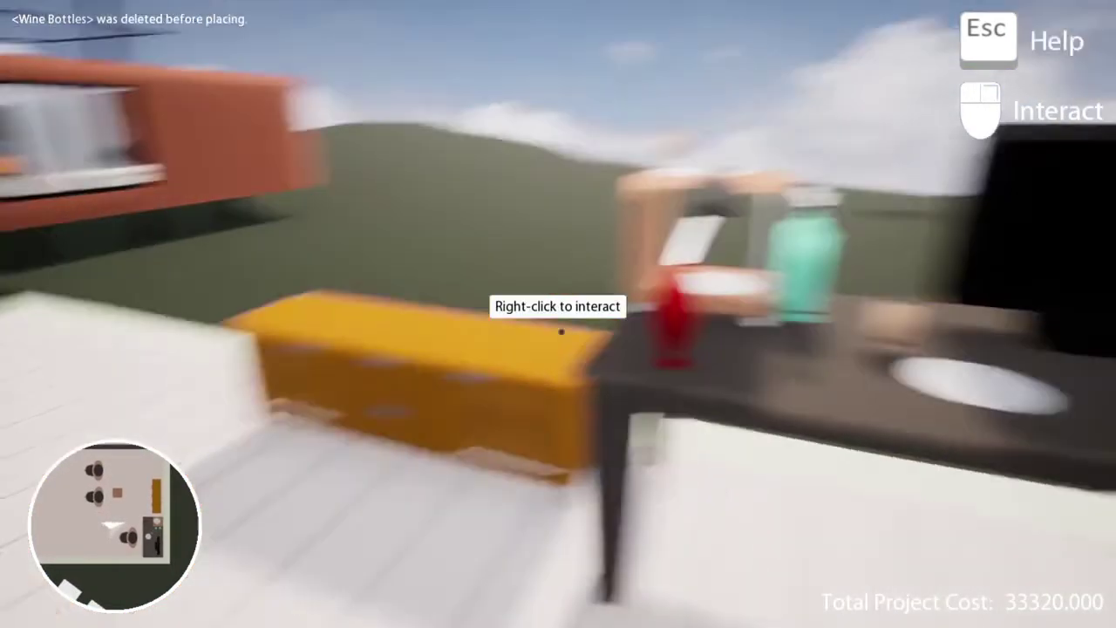
key("Delete")
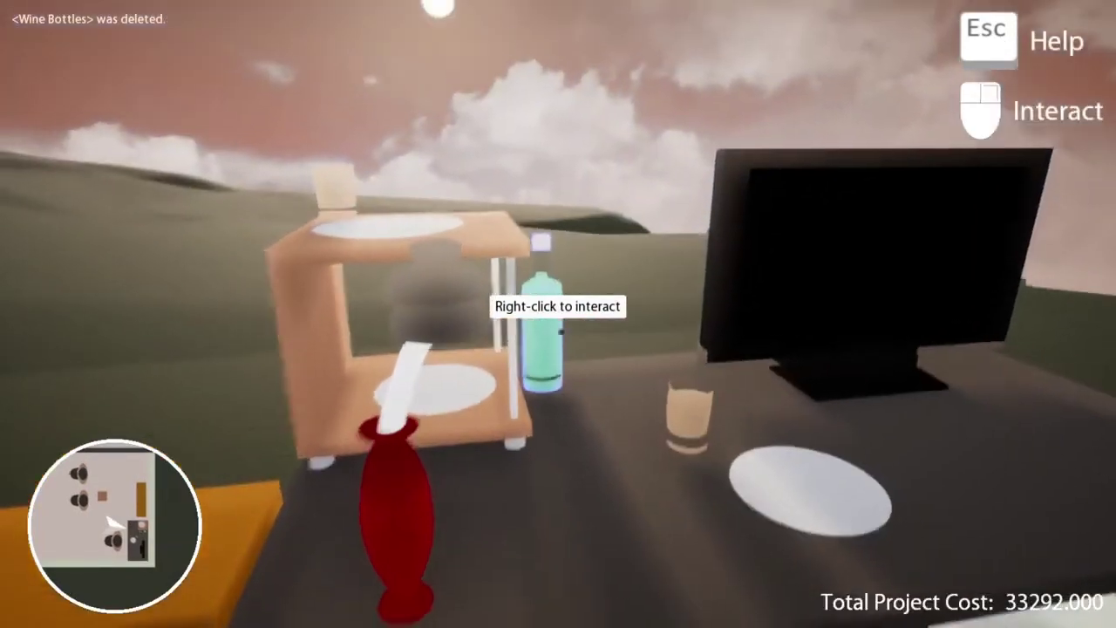
key("s")
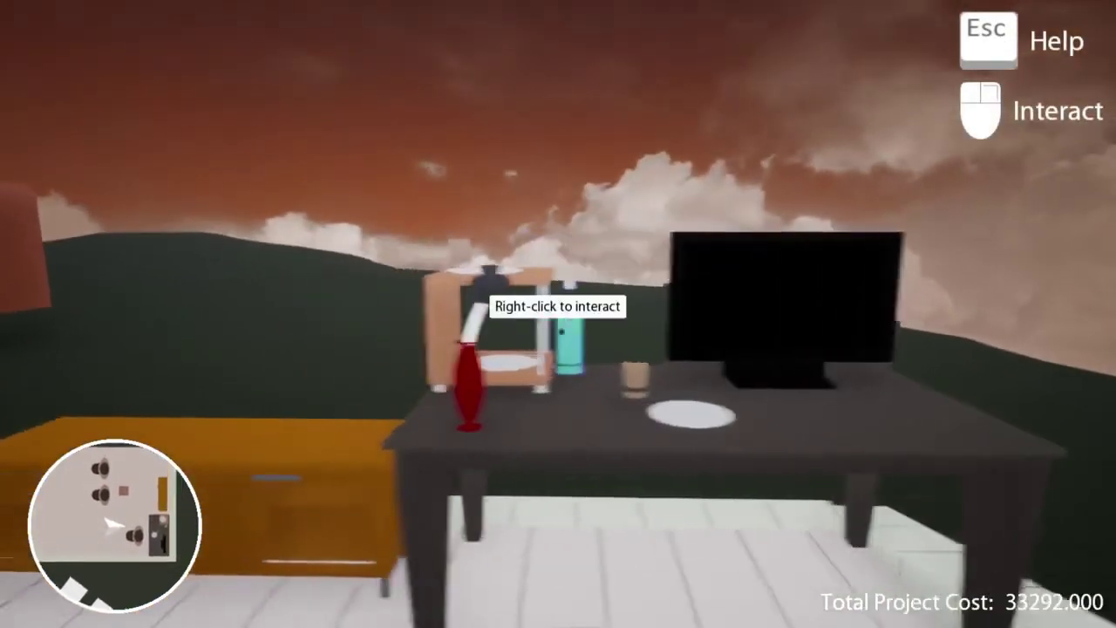
Change the Wine Bottles cost to 1000 and confirm it
right_click(558, 314)
right_click(427, 314)
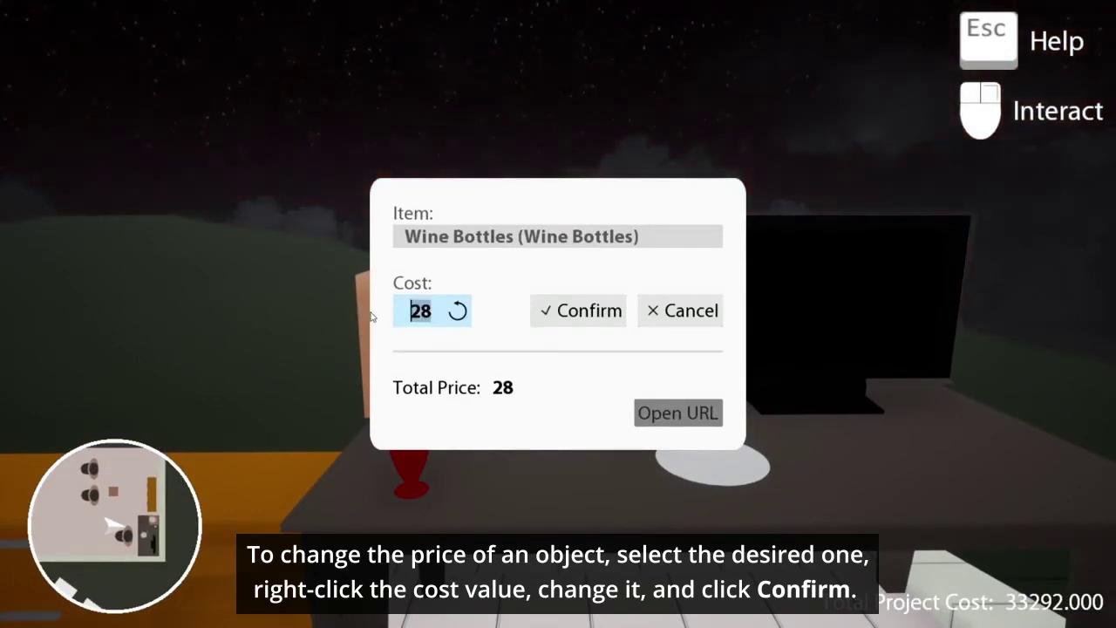
type("1000")
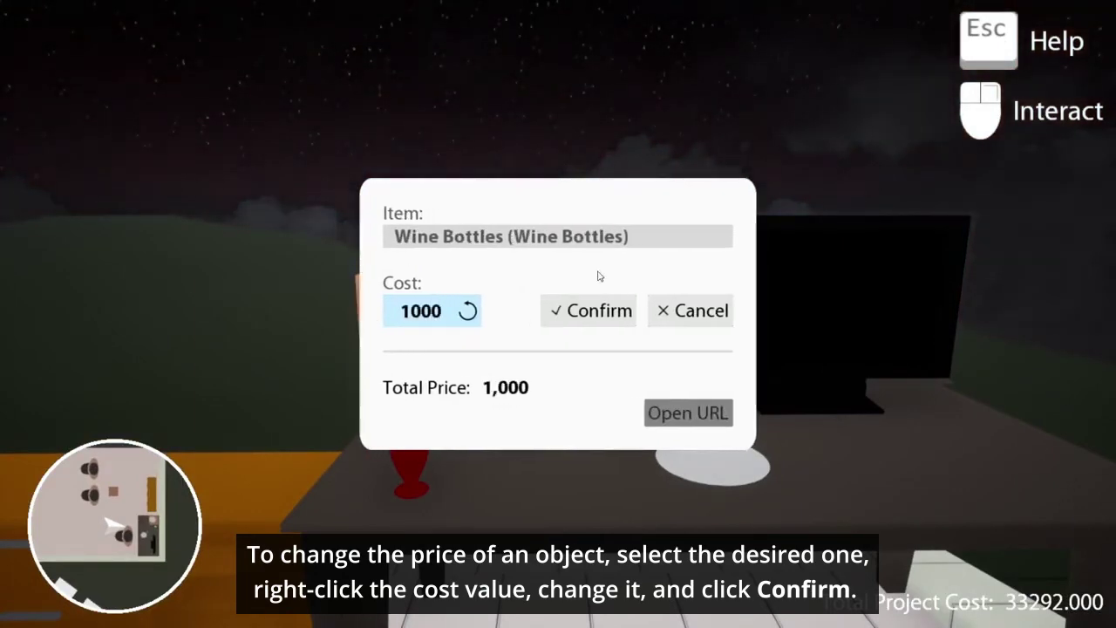
left_click(593, 310)
Walk back along the corridor toward the dining table
key("s")
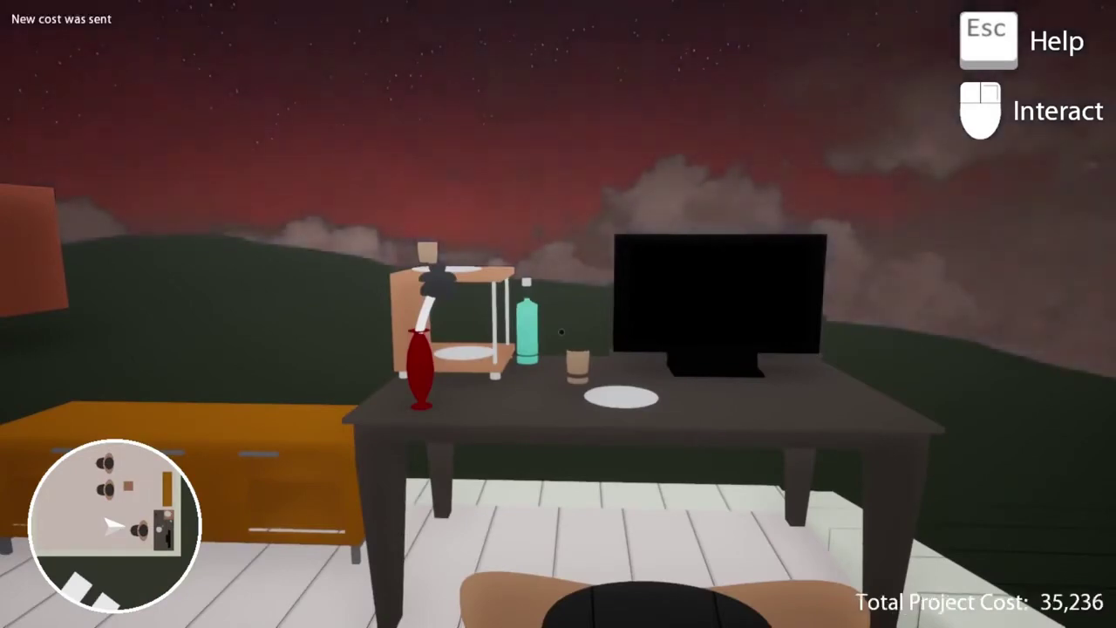
key("w")
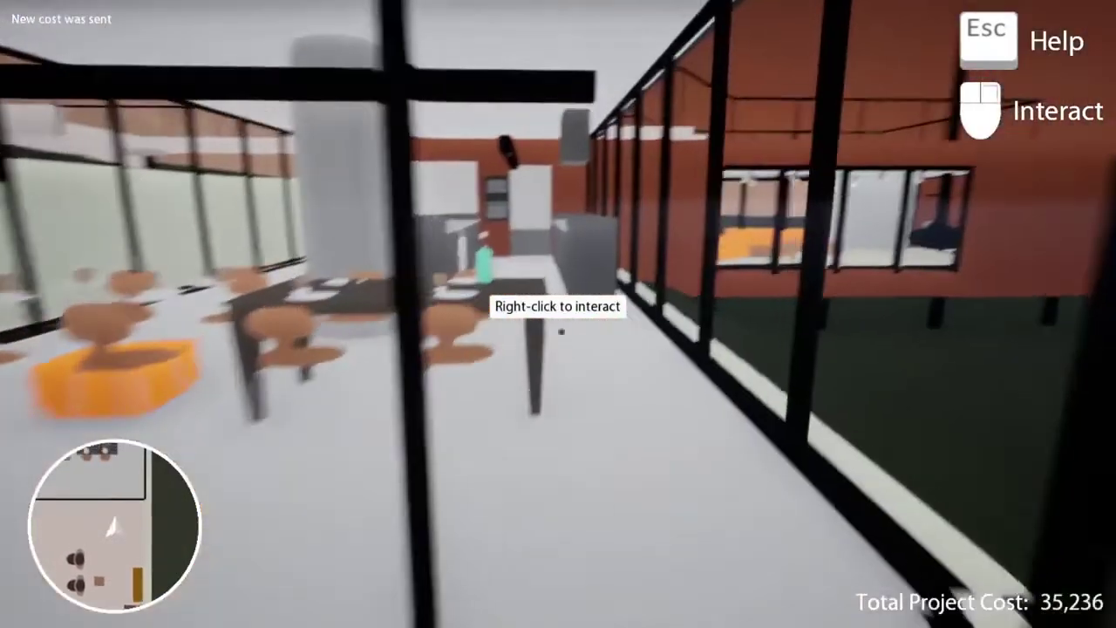
key("w")
right_click(561, 331)
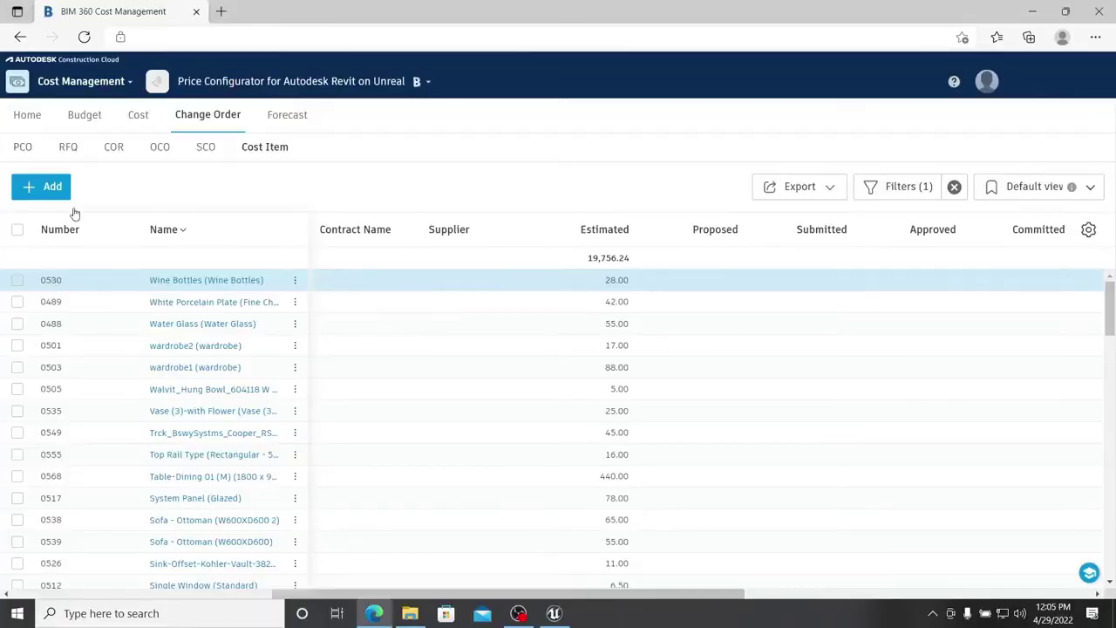
Verify row 0530 Wine Bottles shows an estimated cost of 1,000.00
double_click(610, 285)
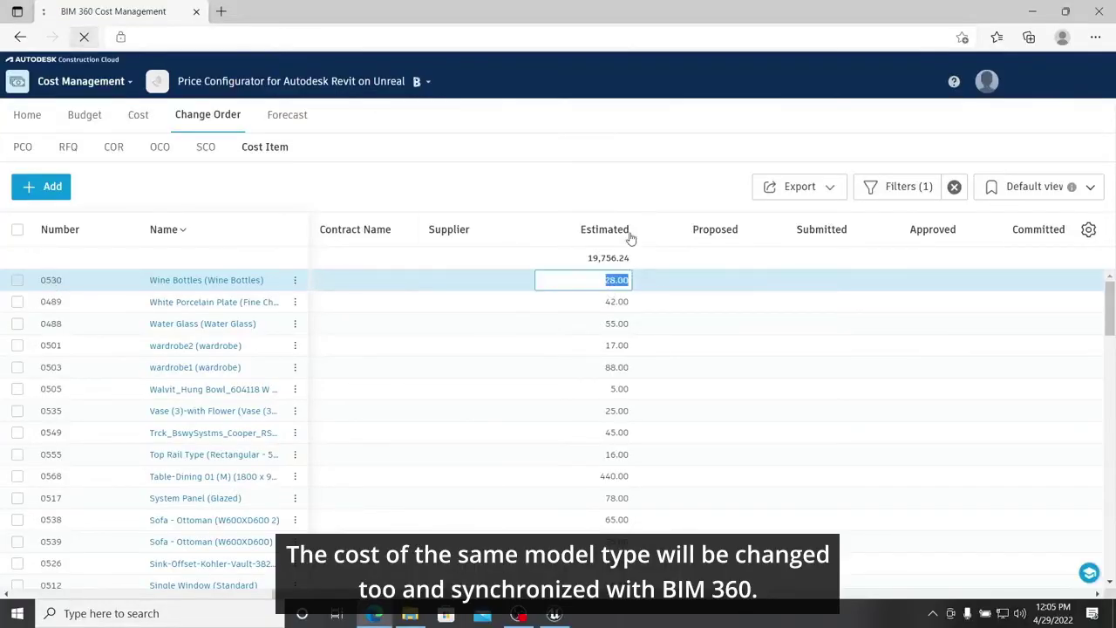
scroll(698, 441, "right", 5)
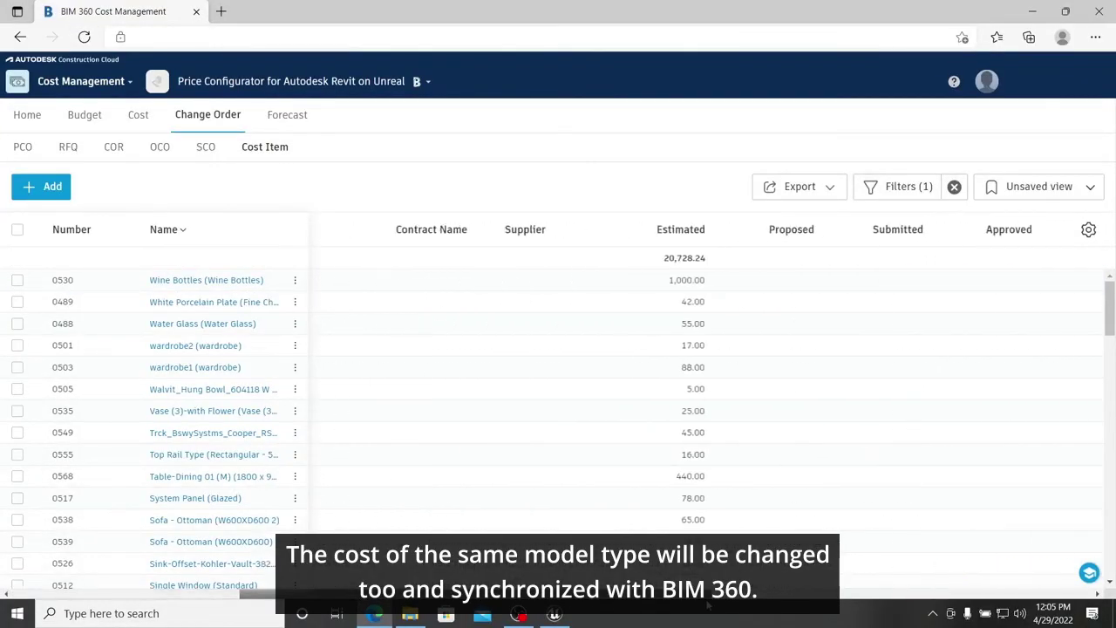
double_click(674, 285)
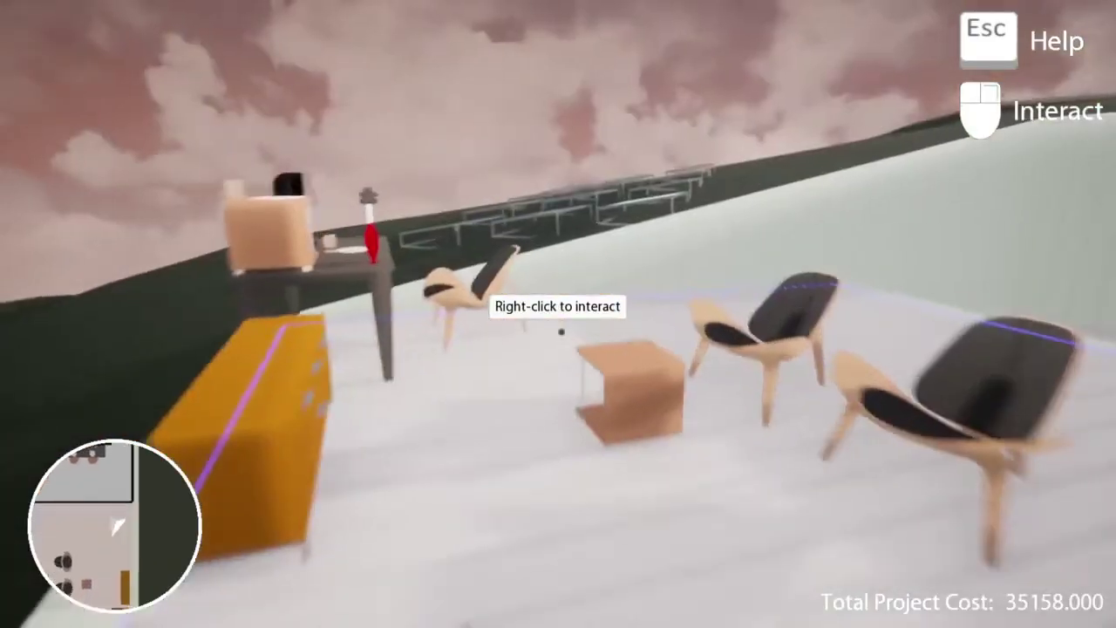
key("s")
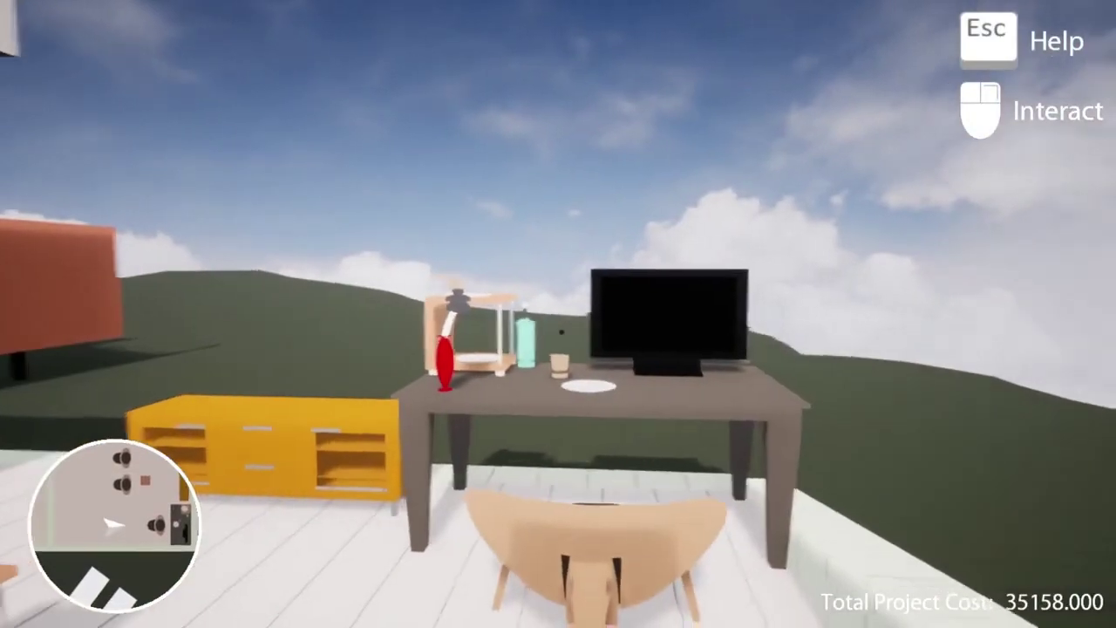